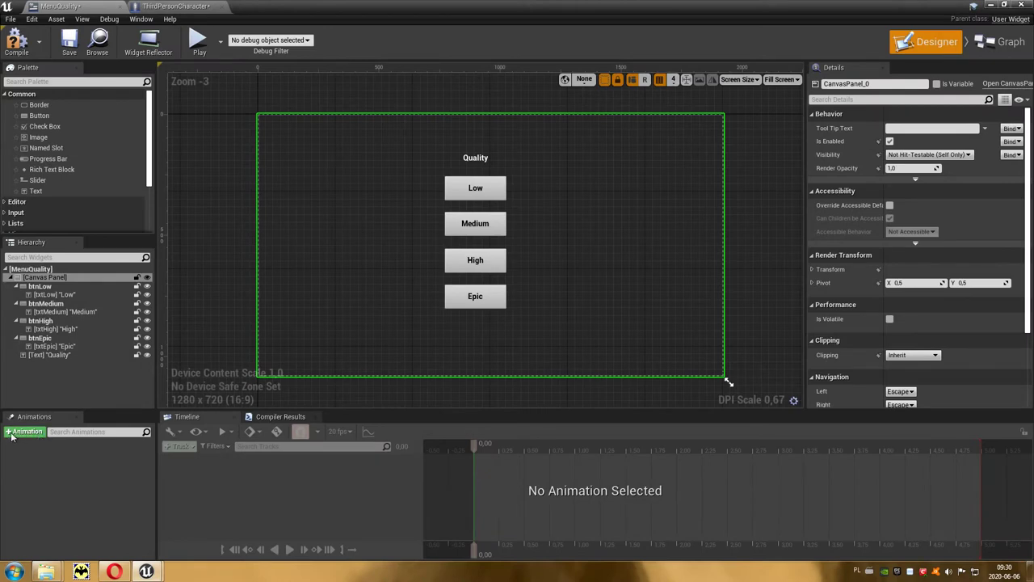
Step: Add a widget animation named Open and select it for editing
left_click(25, 433)
type("Open")
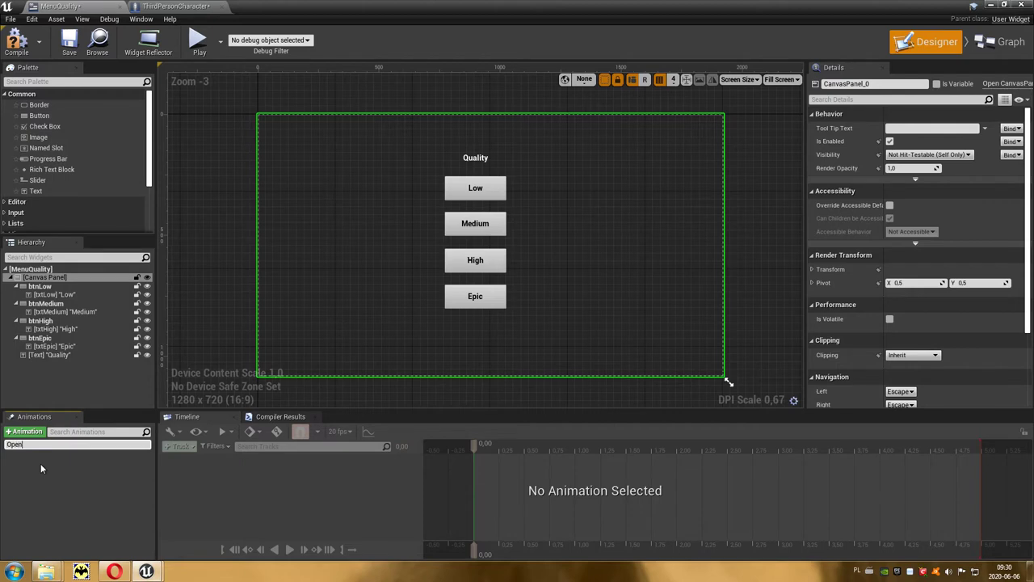
key("Return")
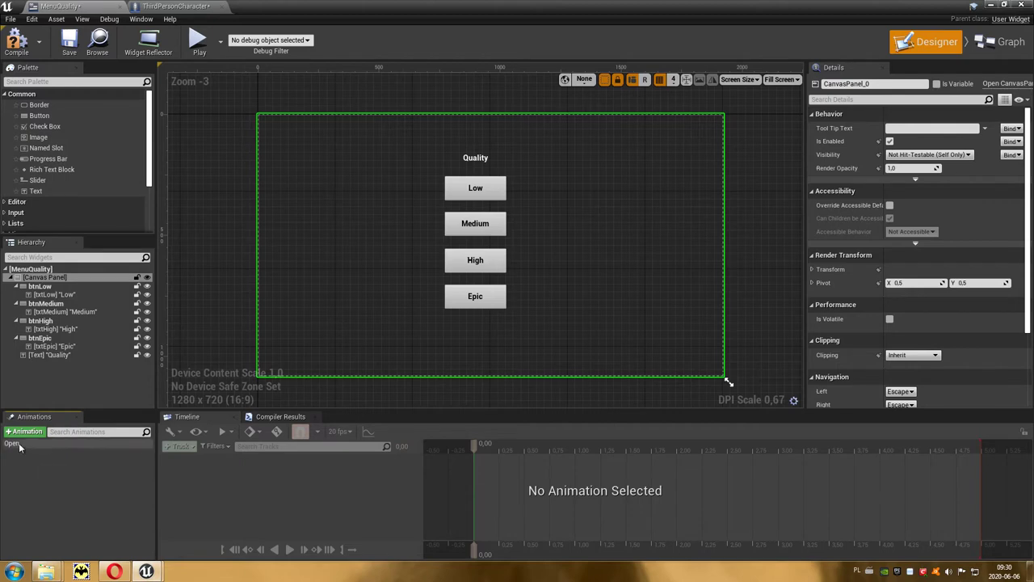
left_click(18, 444)
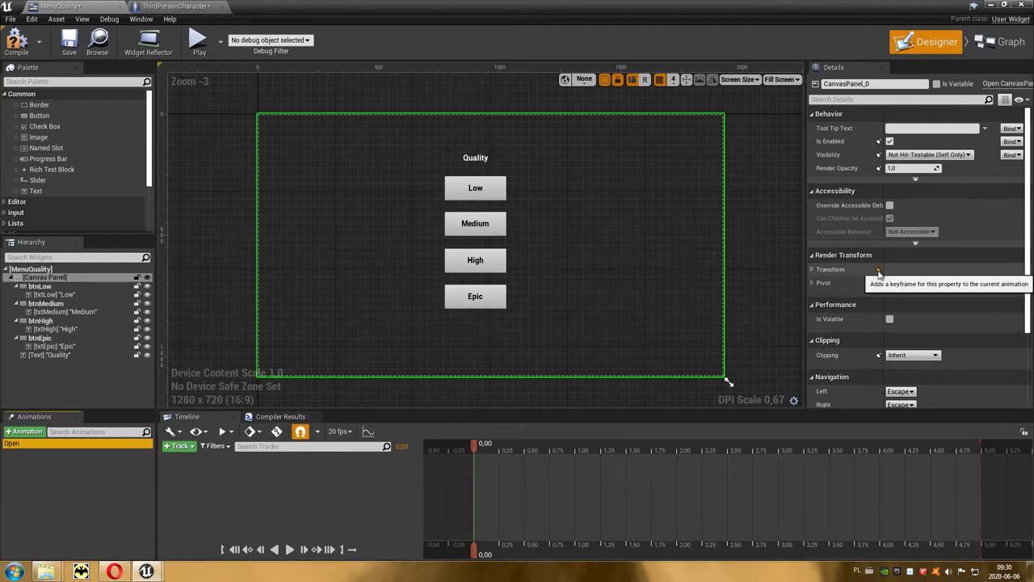
Step: Select the Low, Medium, High and Epic buttons and set their Offset Left to -300
left_click(498, 187)
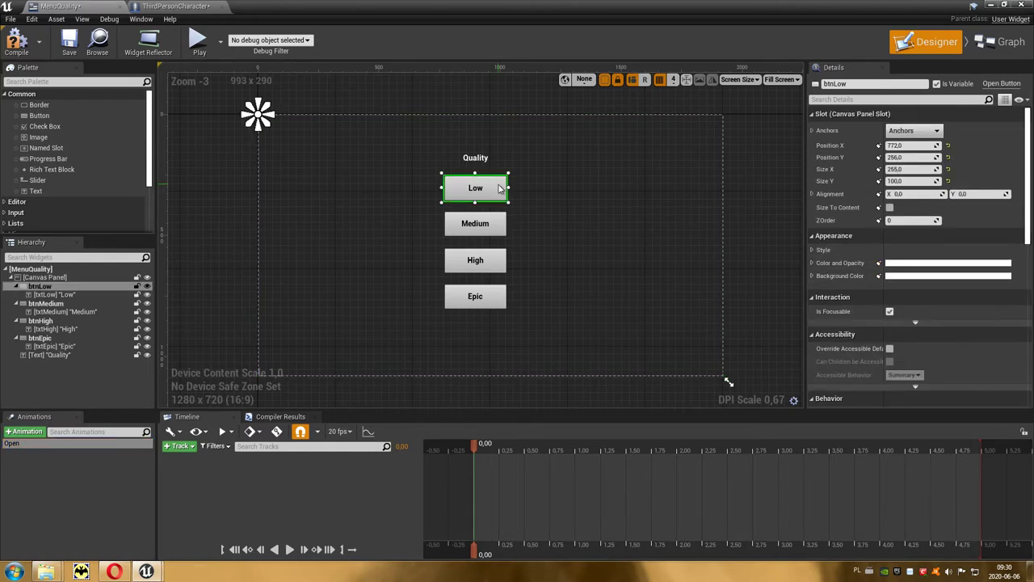
left_click(501, 231, "ctrl")
left_click(500, 264, "ctrl")
left_click(499, 299, "ctrl")
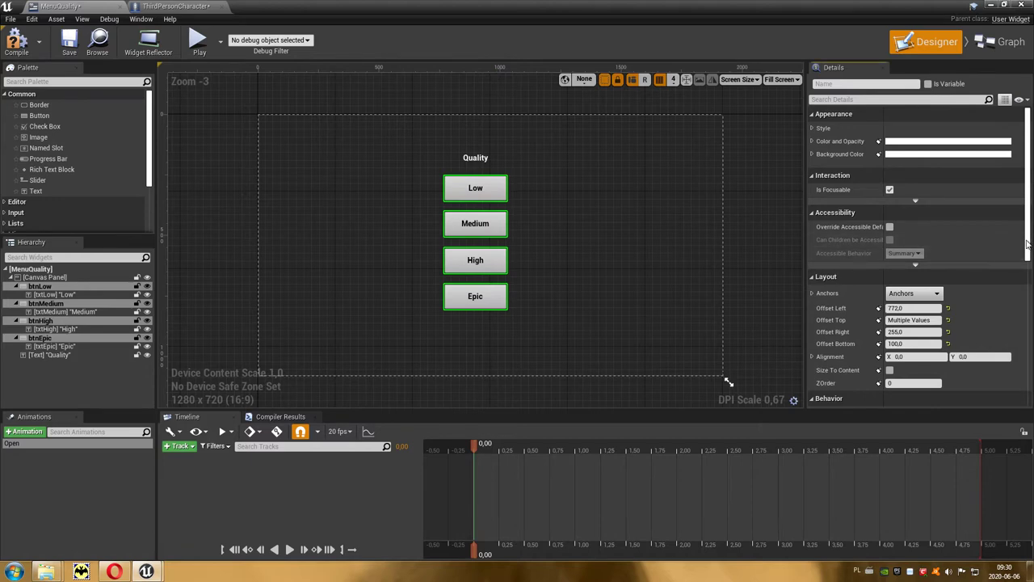
scroll(1028, 244, "down", 2)
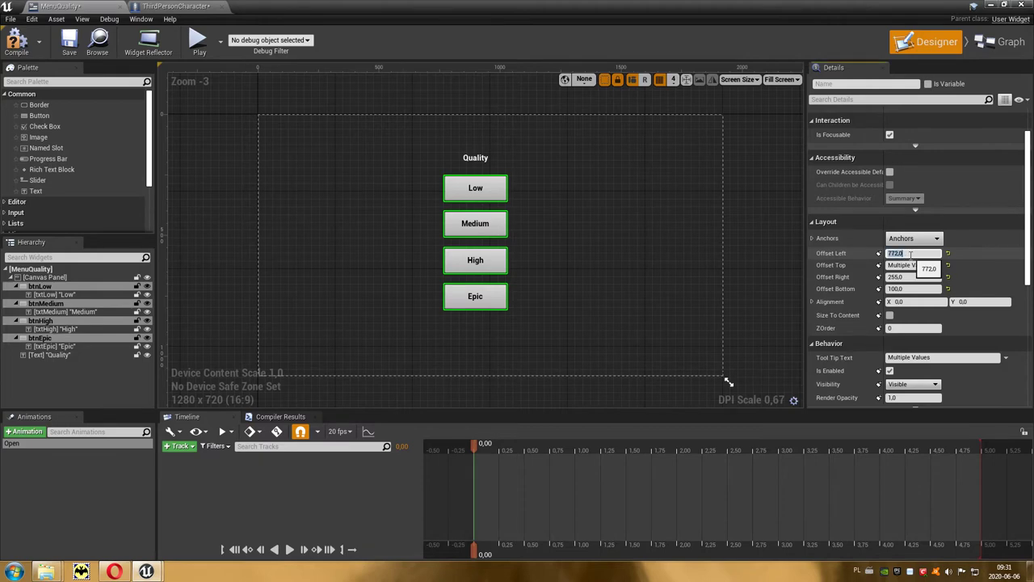
type("-100")
key("Return")
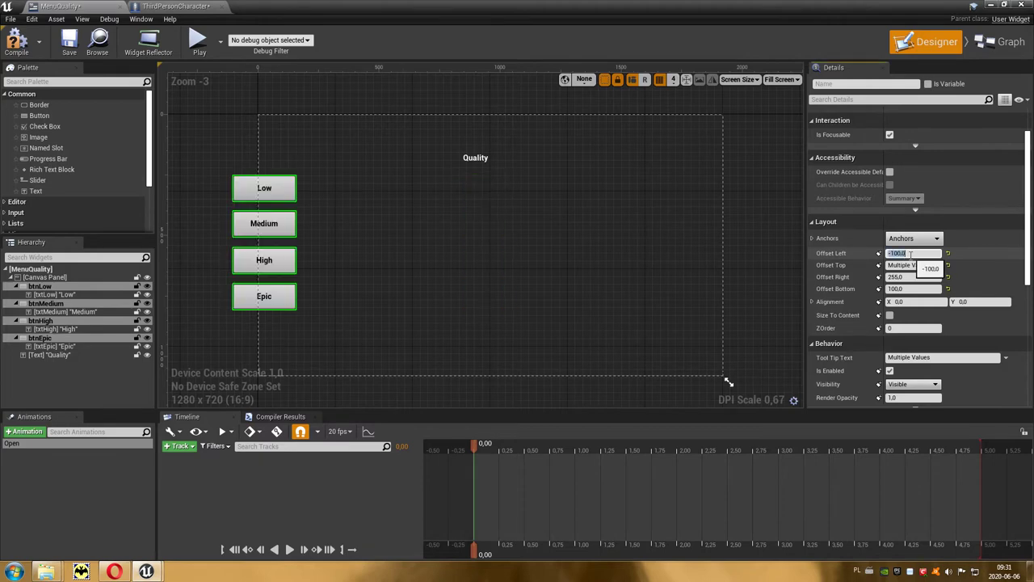
type("-300")
key("Return")
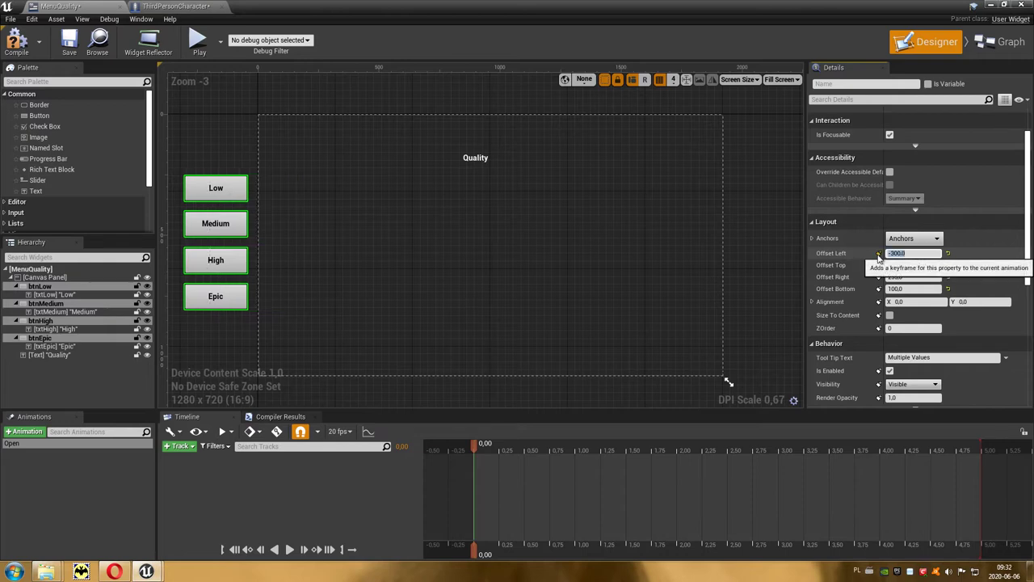
Step: Keyframe Offset Left -300 at time 0, then expand the btnHigh and btnLow offset tracks to check values
left_click(879, 254)
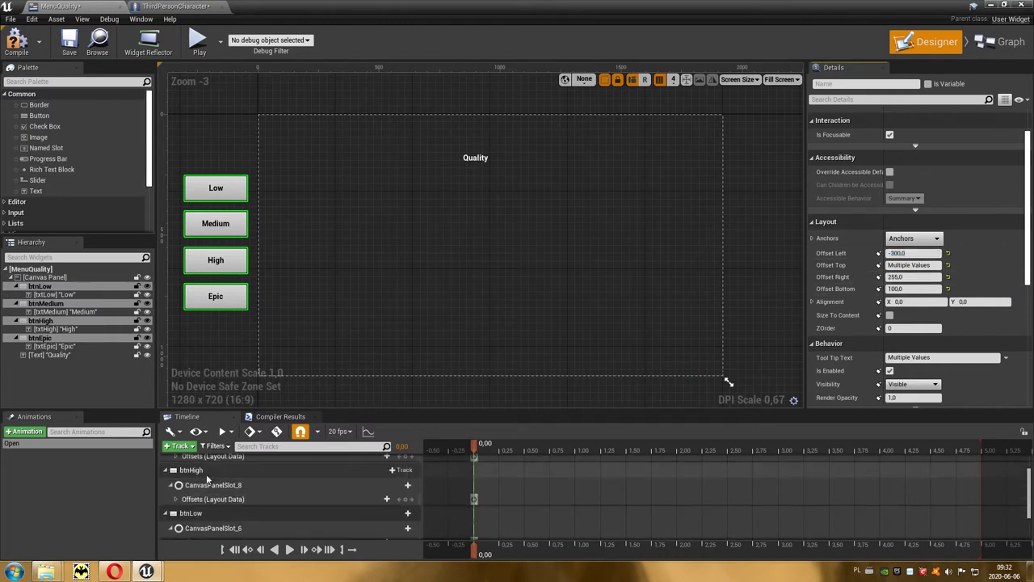
scroll(178, 484, "down", 3)
left_click(177, 482)
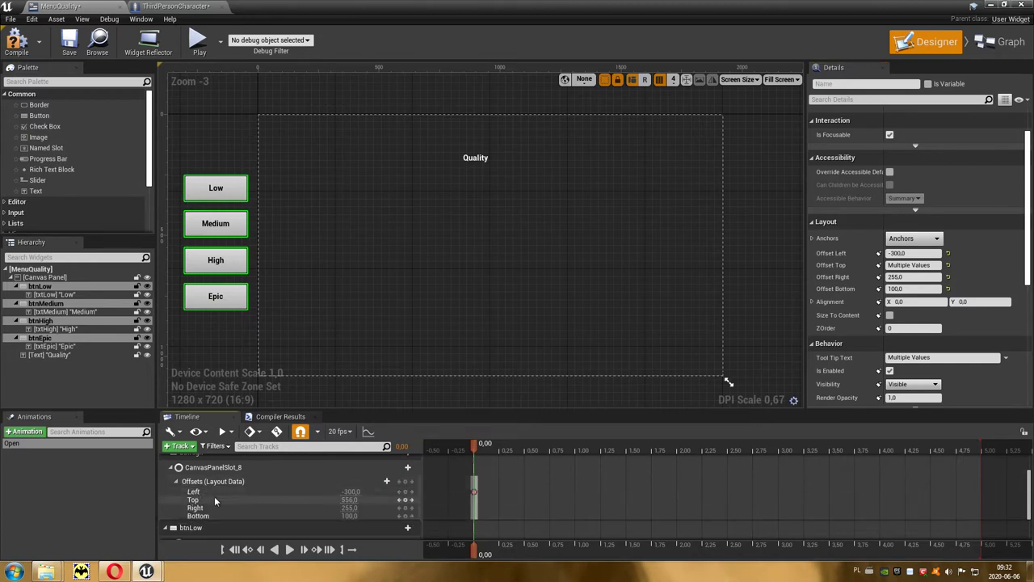
scroll(251, 496, "down", 2)
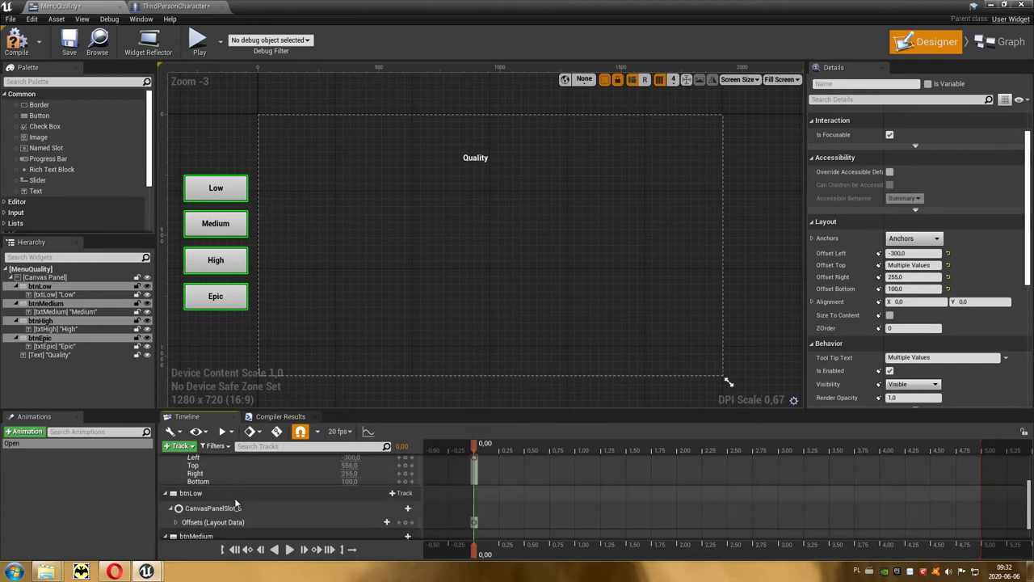
left_click(178, 522)
scroll(231, 509, "down", 2)
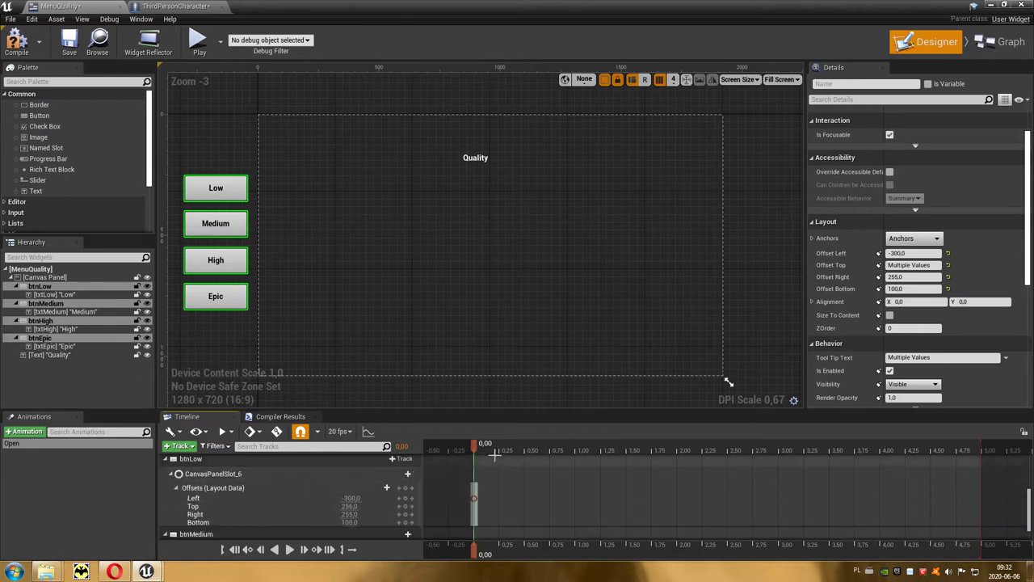
Step: At 5,00 key the buttons' Offset Left at 772, then scrub to preview the slide
left_click_drag(475, 450, 984, 445)
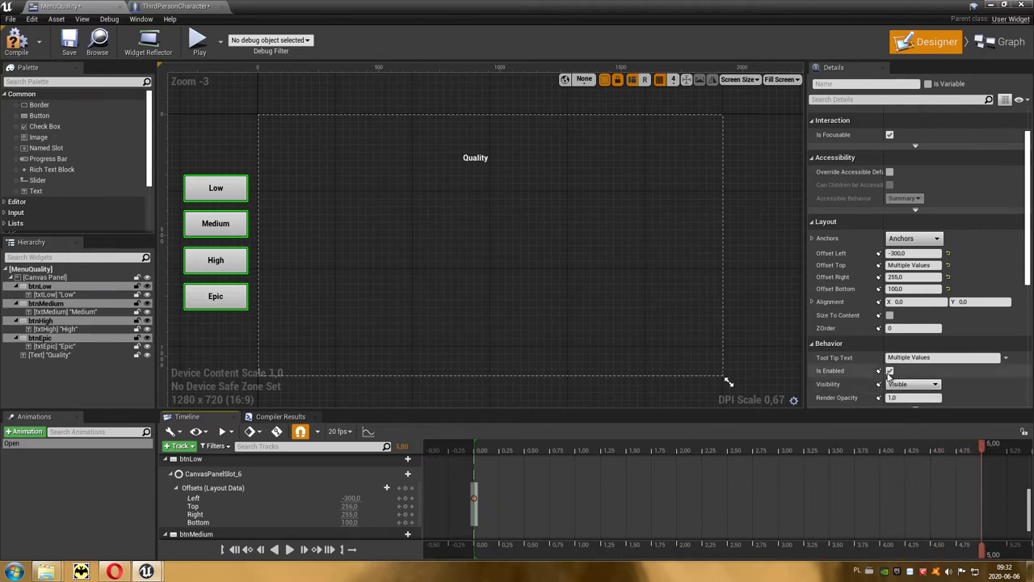
left_click(905, 253)
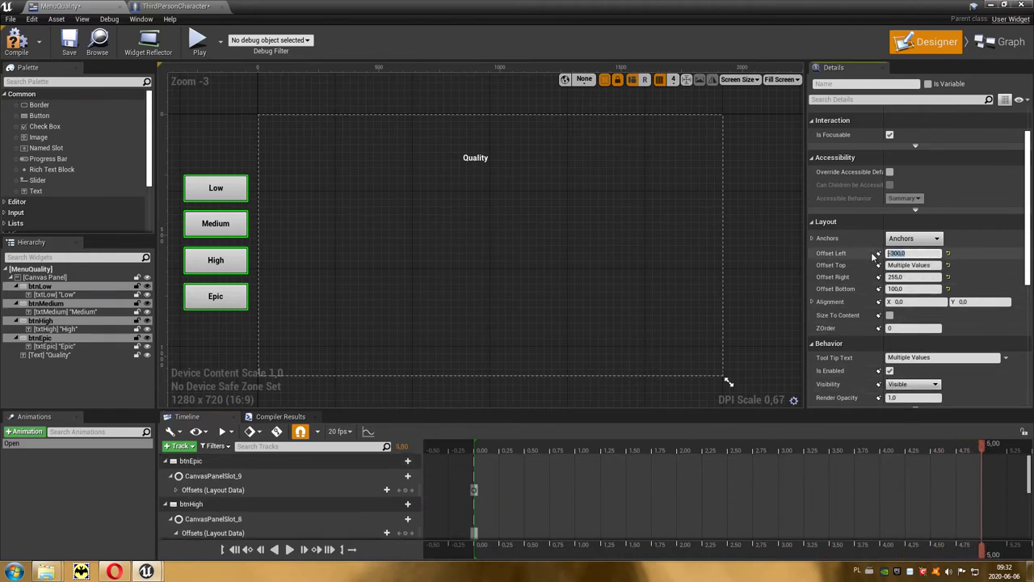
type("772")
key("Return")
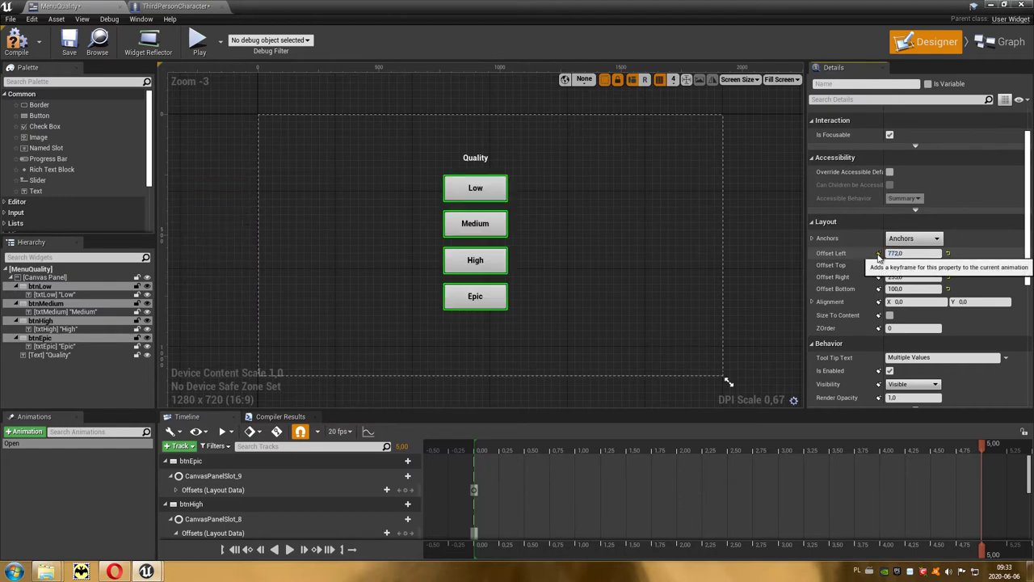
mouse_move(983, 446)
left_mouse_down()
mouse_move(667, 446)
mouse_move(673, 464)
mouse_move(982, 455)
left_mouse_up()
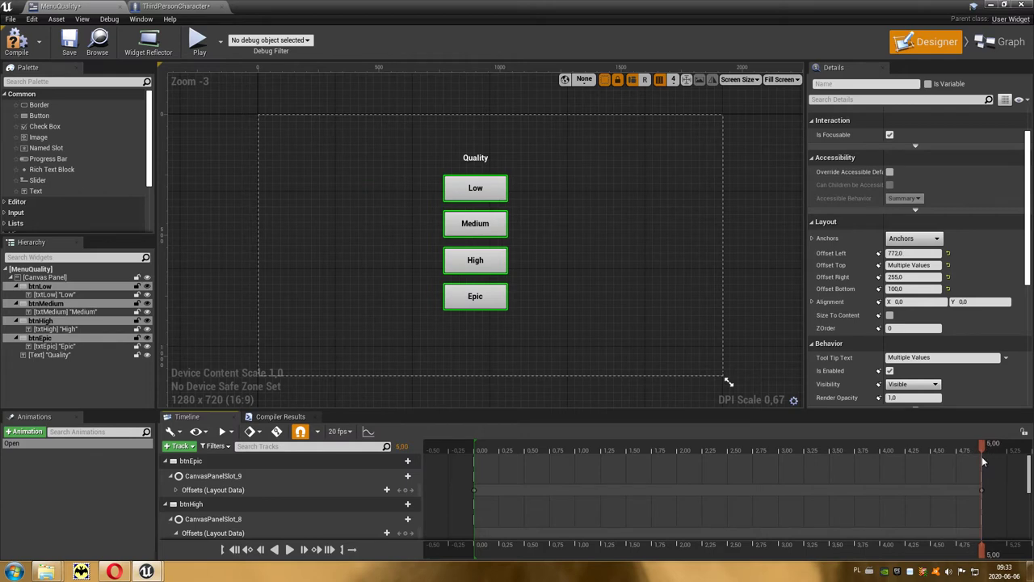
Step: Switch to the MenuQuality Graph and search 'event co' in the graph's action menu
left_click(1009, 50)
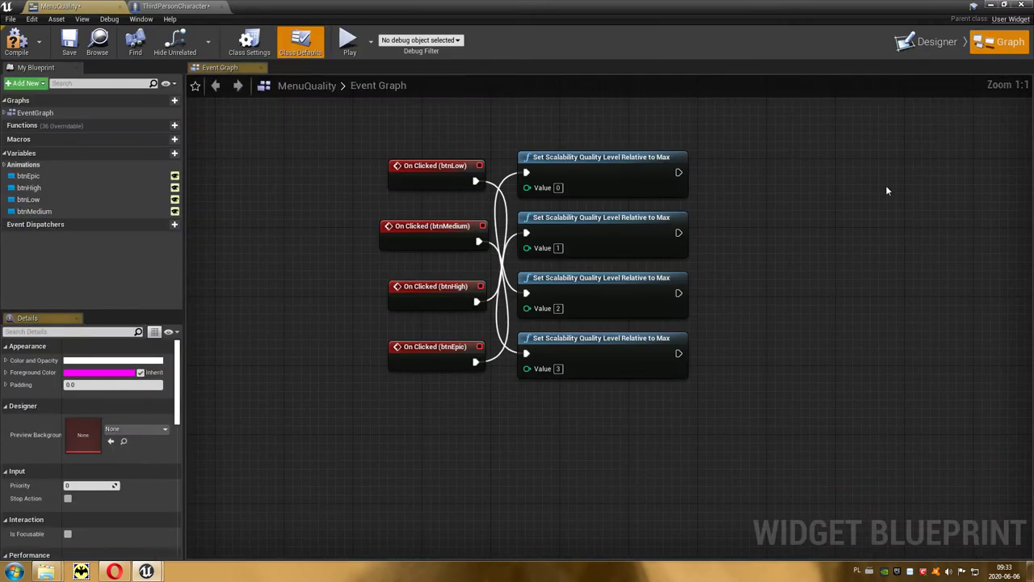
right_click(419, 445)
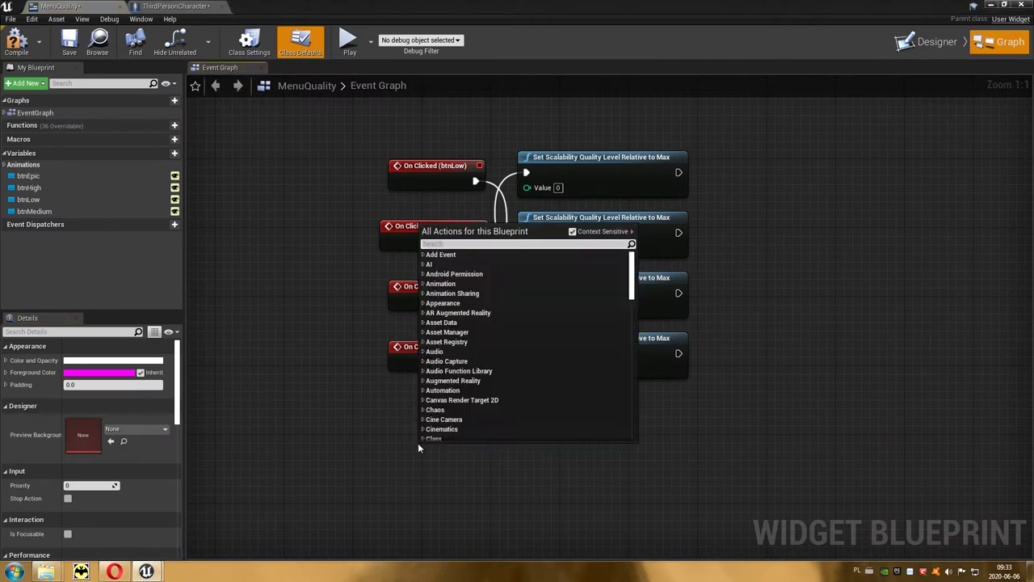
type("eve")
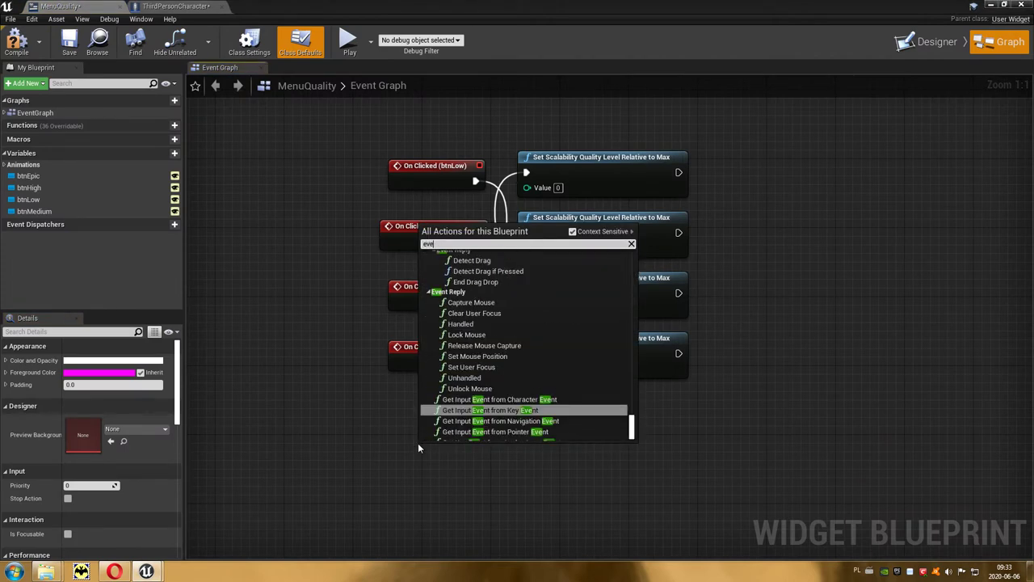
type("nt co")
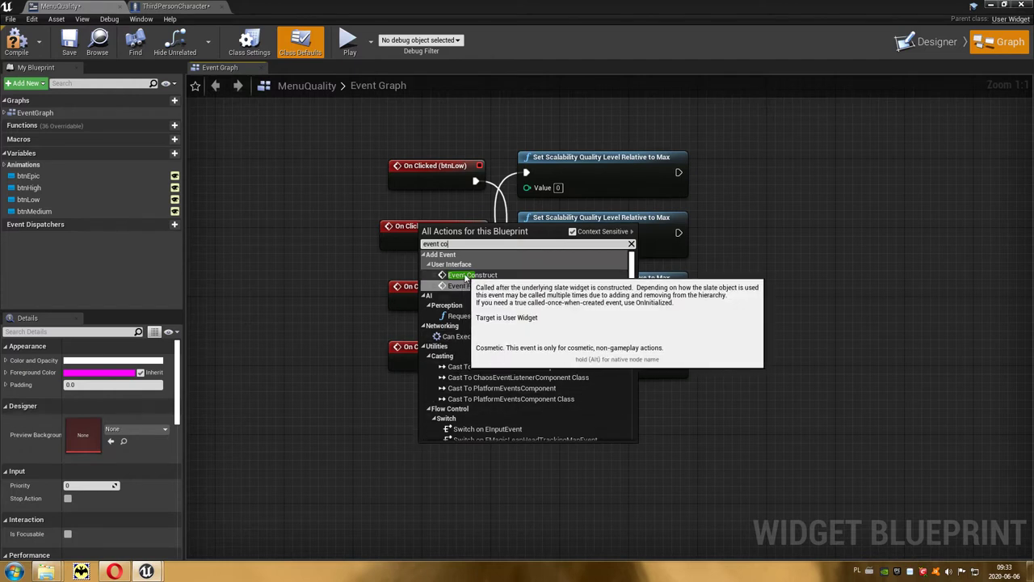
Step: Add an Event Construct node and wire a Play Animation node from its exec output
left_click(507, 275)
right_click_drag(505, 276, 588, 400)
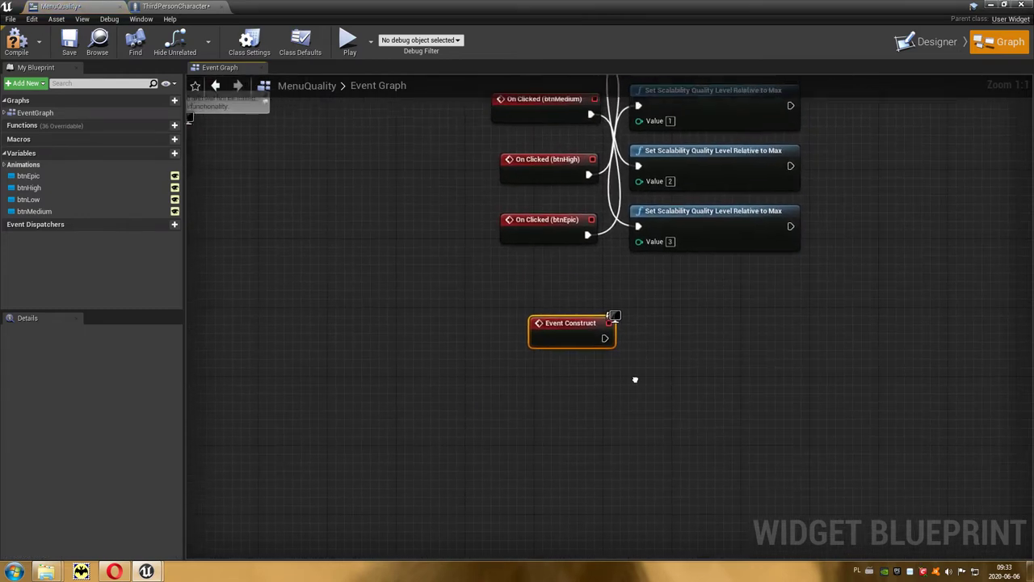
left_click_drag(541, 359, 520, 333)
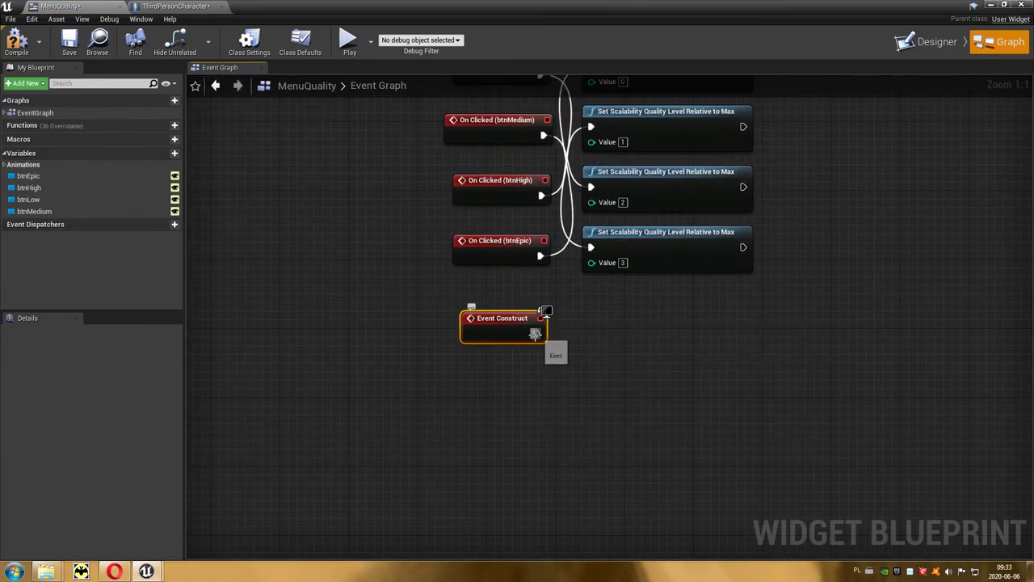
left_click_drag(536, 333, 637, 343)
type("play")
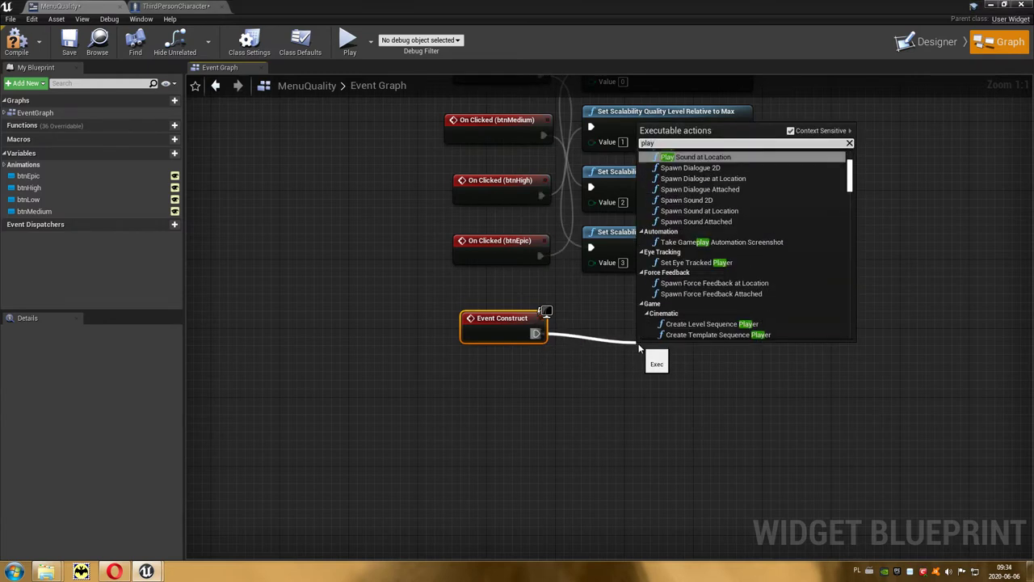
type("an")
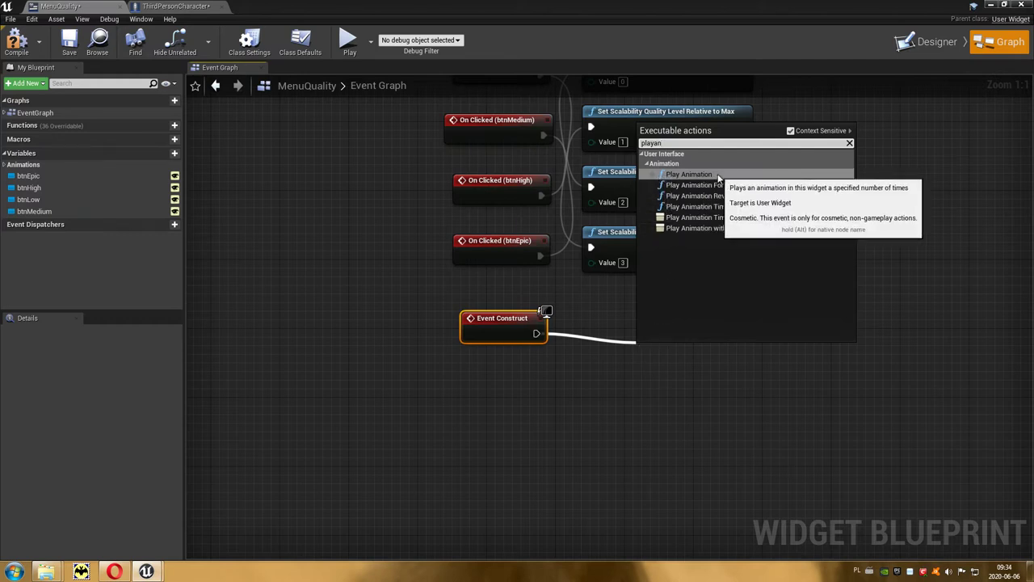
left_click(718, 177)
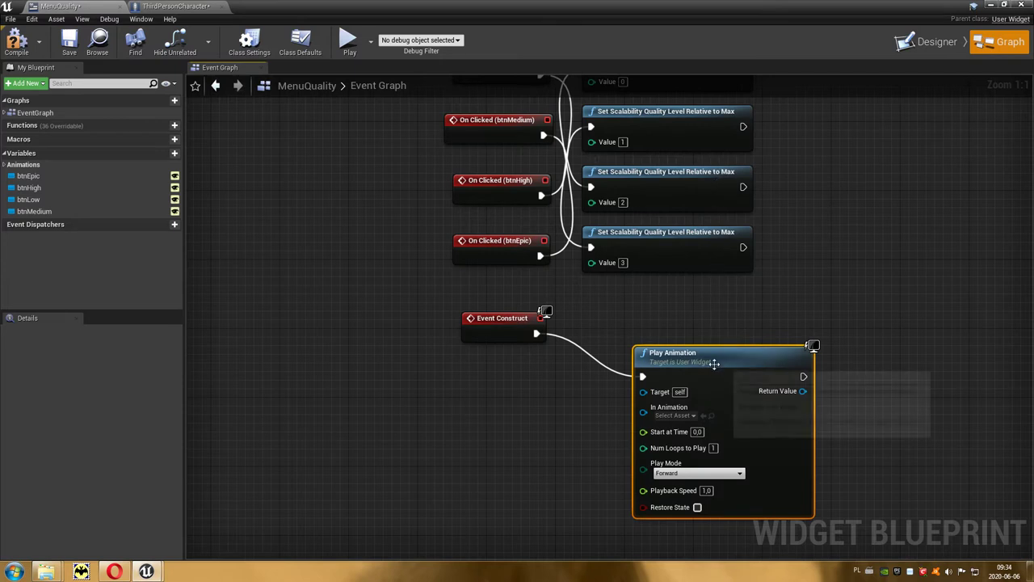
left_click_drag(695, 351, 675, 322)
Step: Plug a getter for the Open animation into Play Animation's In Animation and compile MenuQuality
left_click(590, 363)
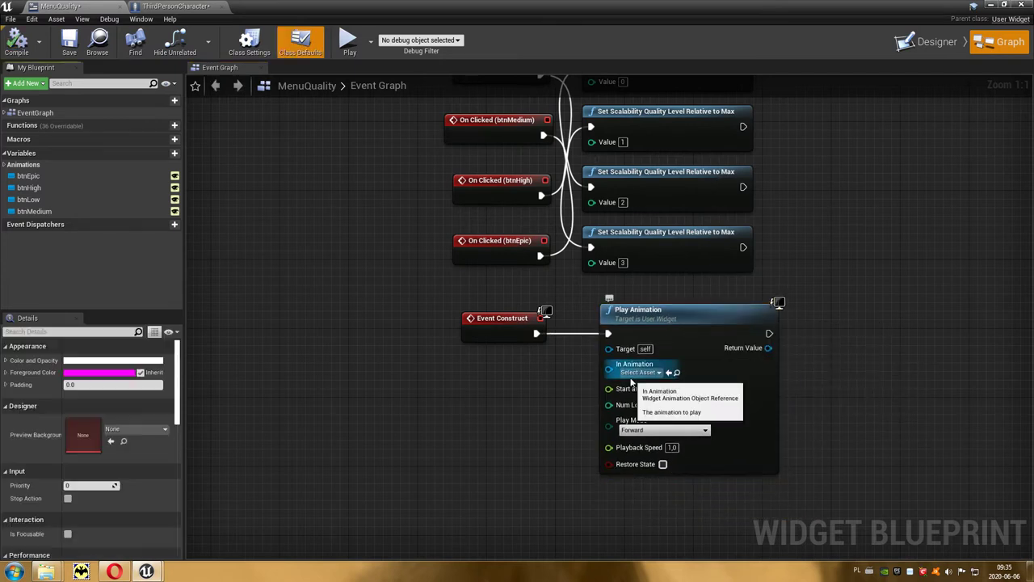
left_click(40, 164)
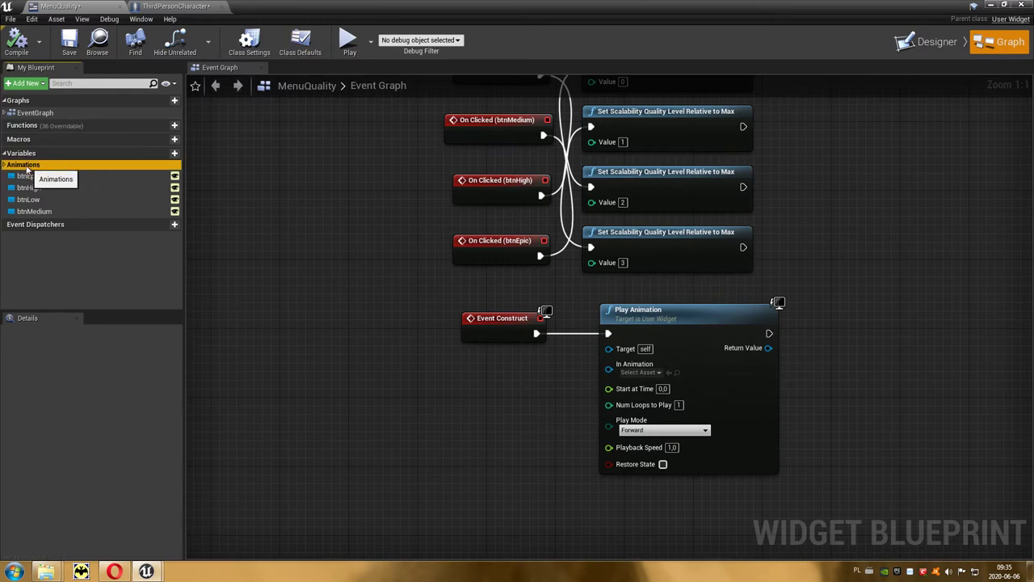
left_click(5, 164)
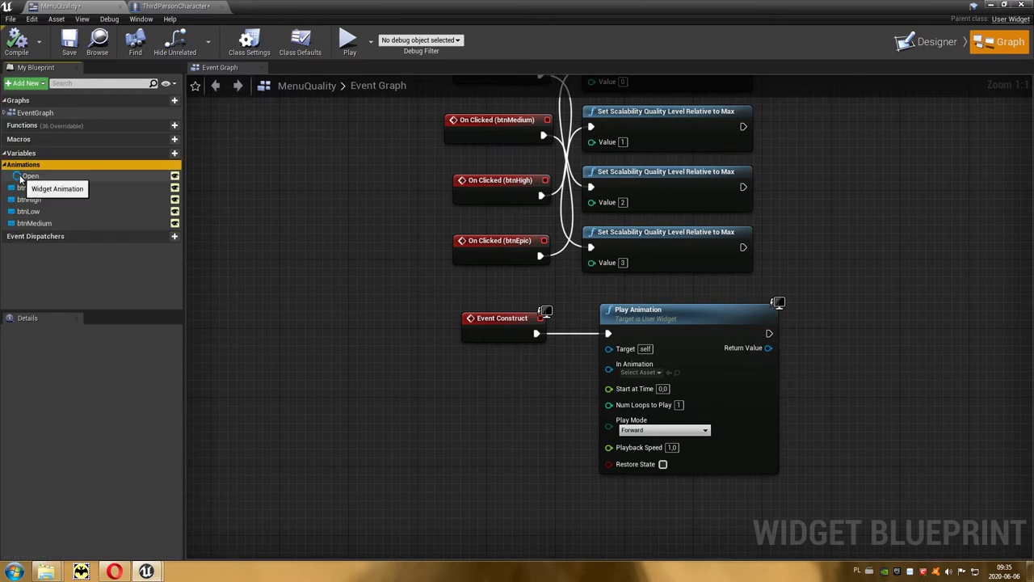
left_click(33, 175)
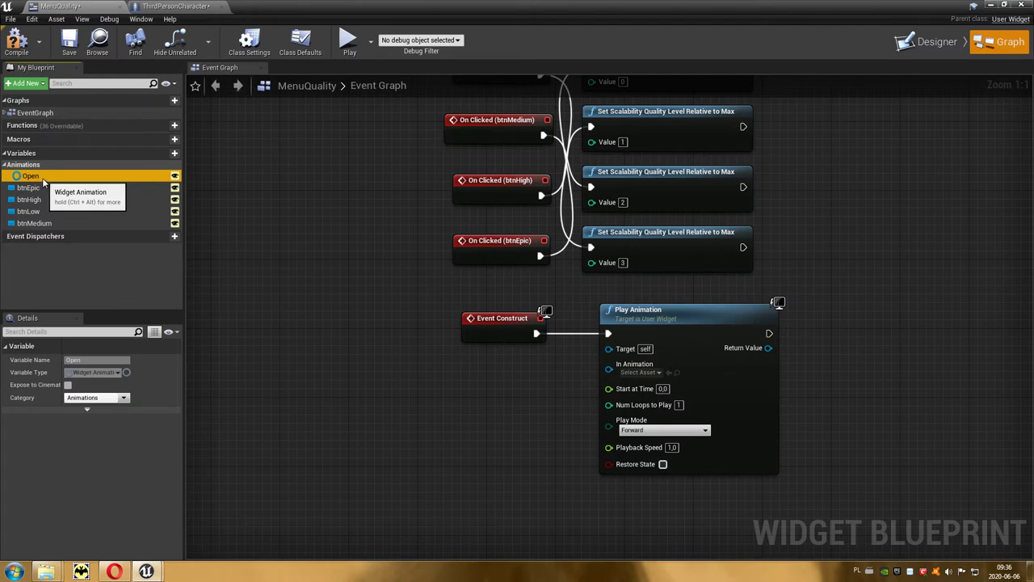
mouse_move(32, 176)
left_mouse_down()
mouse_move(450, 370)
mouse_move(517, 371)
left_mouse_up()
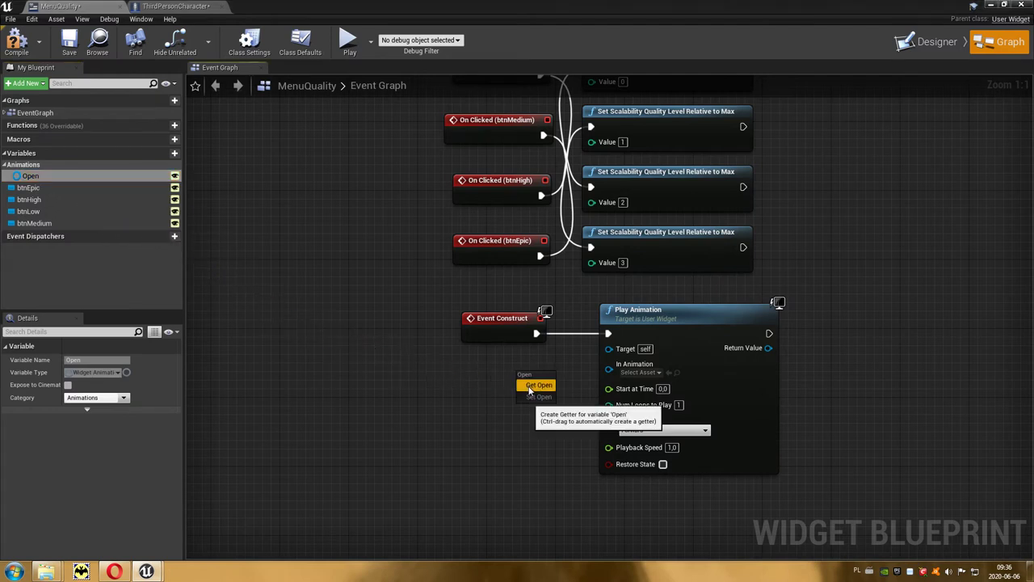
left_click(529, 387)
left_click_drag(572, 381, 610, 370)
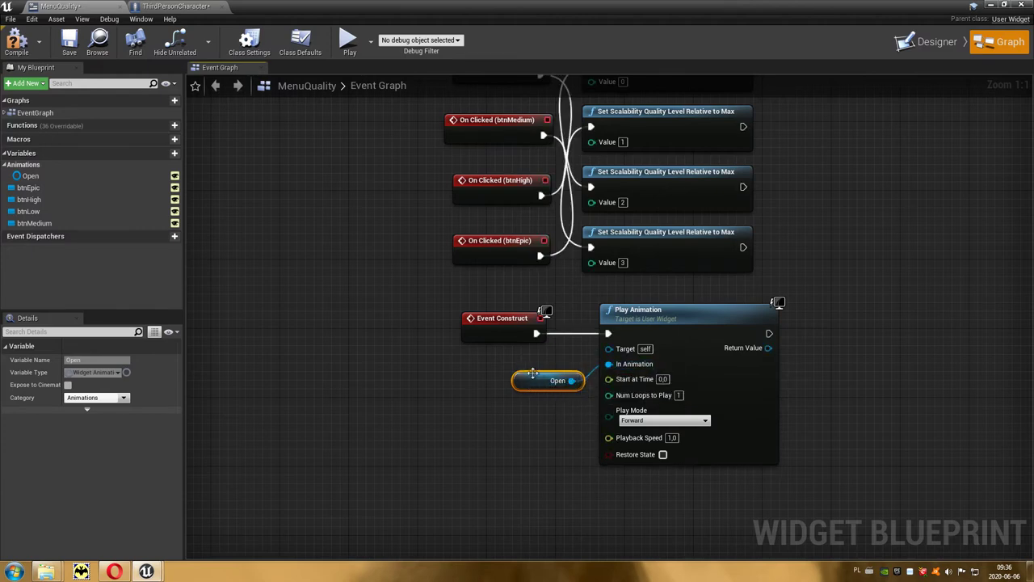
left_click_drag(532, 373, 490, 356)
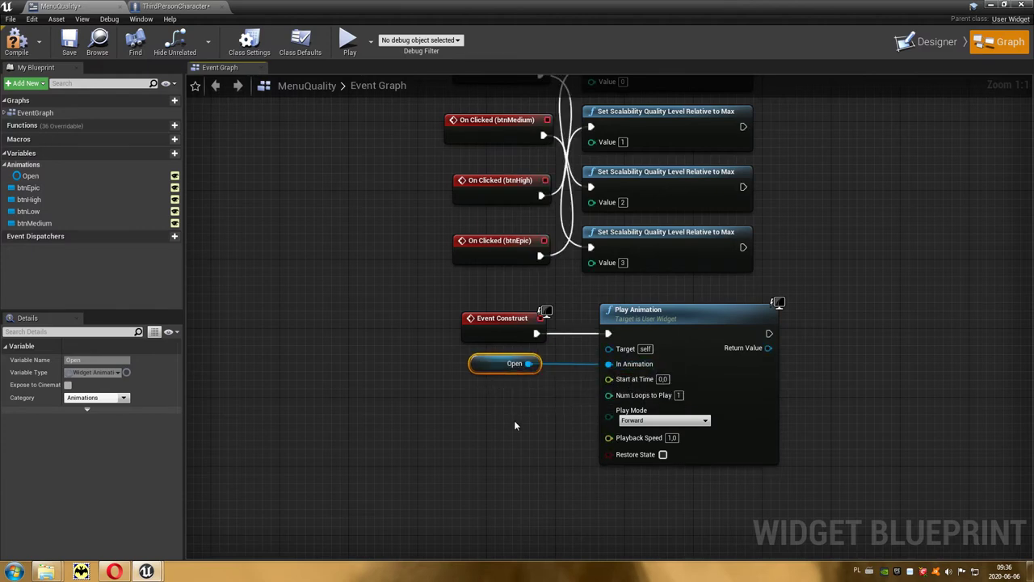
left_click(16, 39)
left_click(991, 6)
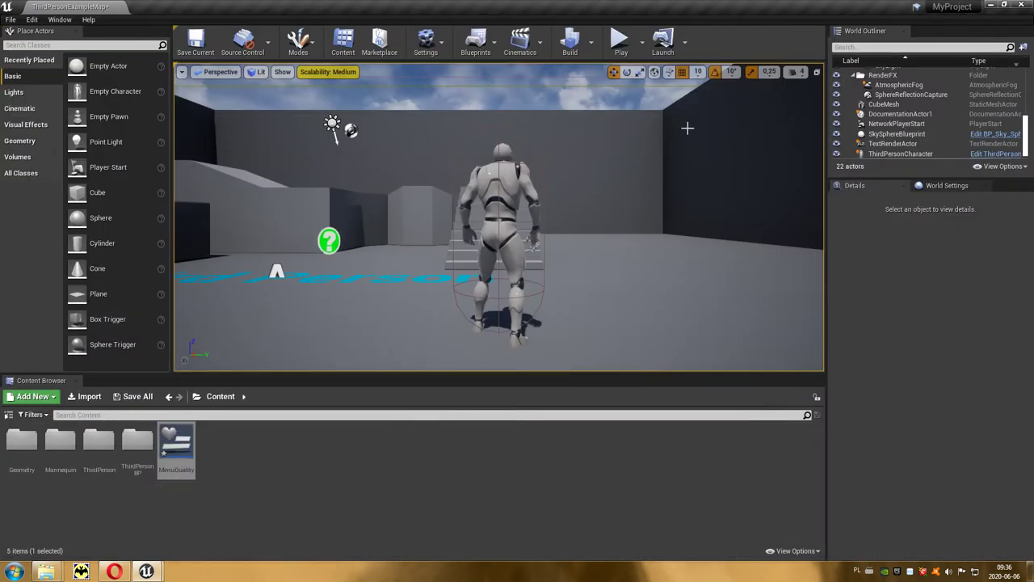
left_click(620, 36)
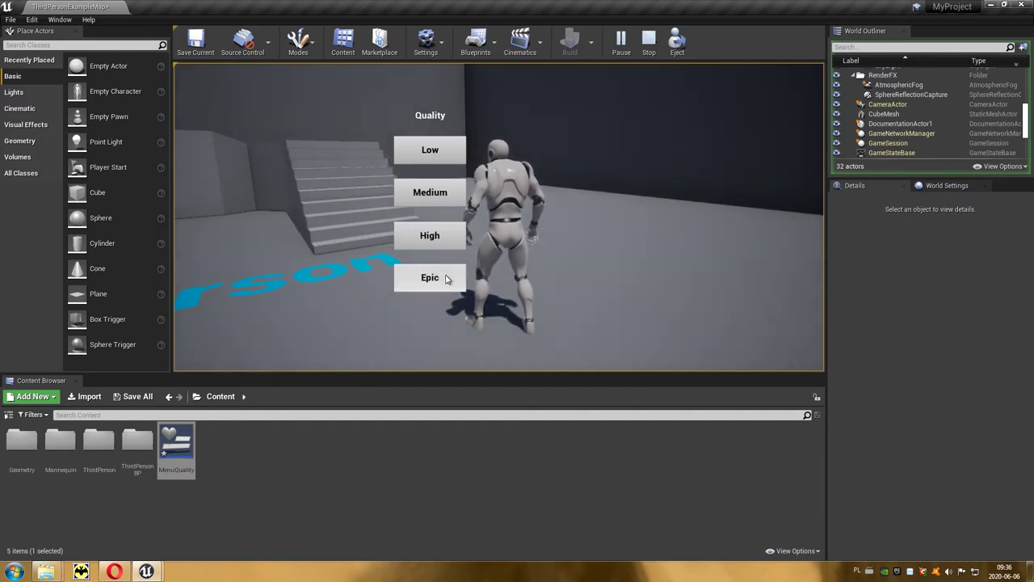
left_click(650, 44)
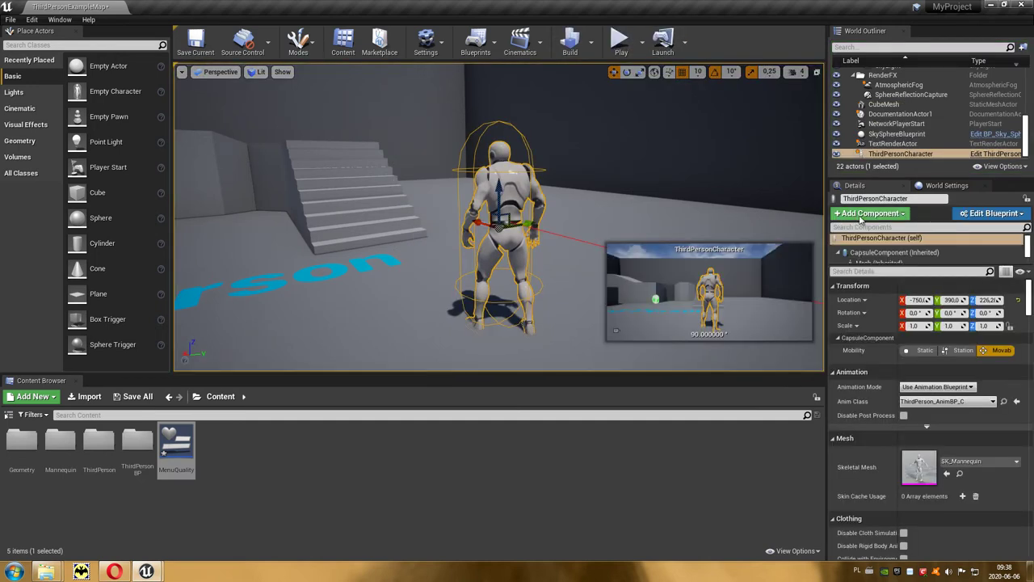
Step: Open the ThirdPersonCharacter Blueprint and feed Escape and Q Pressed into a new Flip Flop node
left_click(987, 214)
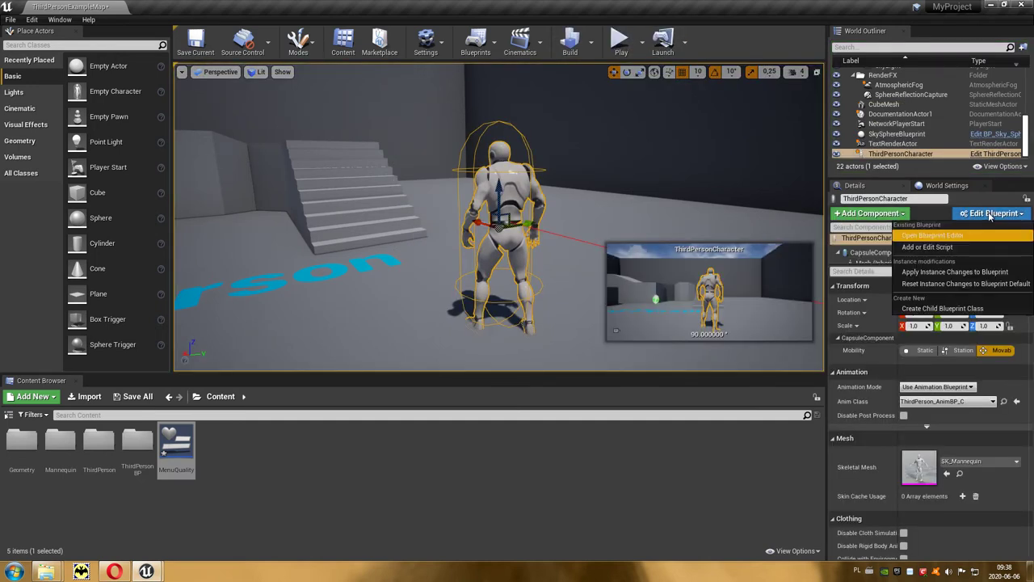
left_click(945, 236)
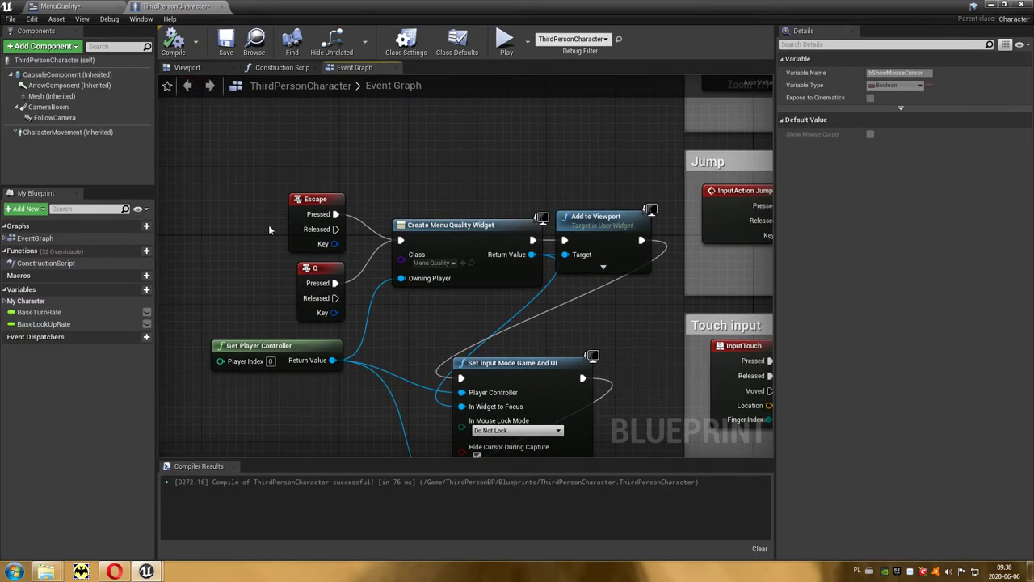
mouse_move(296, 246)
left_mouse_down()
mouse_move(307, 275)
mouse_move(210, 270)
left_mouse_up()
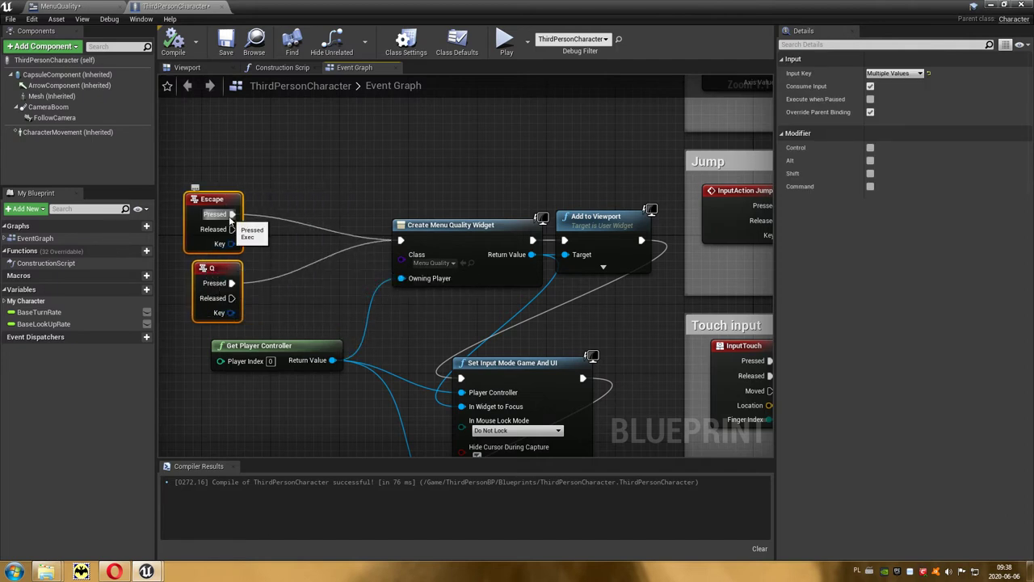
left_click_drag(232, 214, 293, 192)
type("fl")
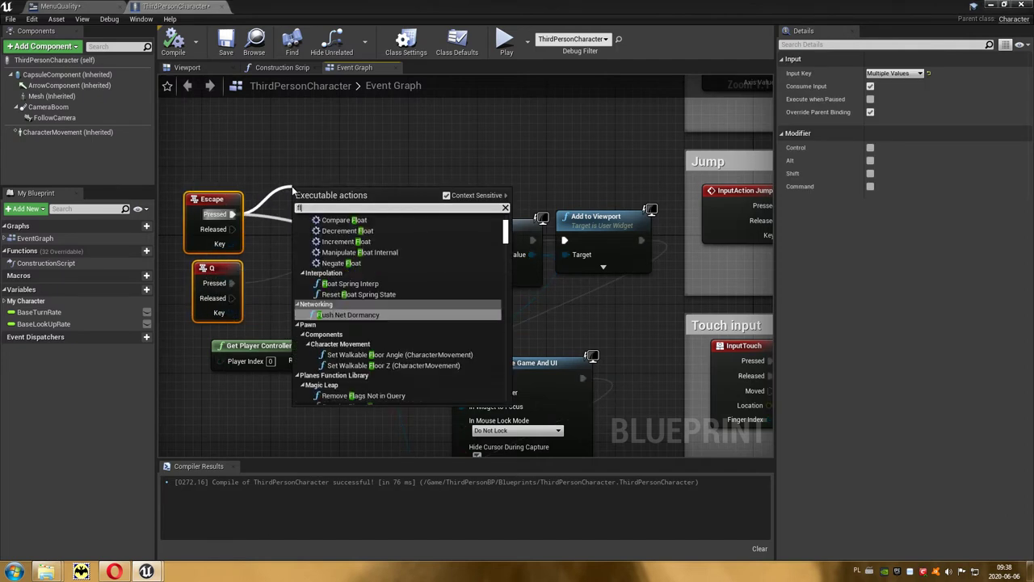
type("ip")
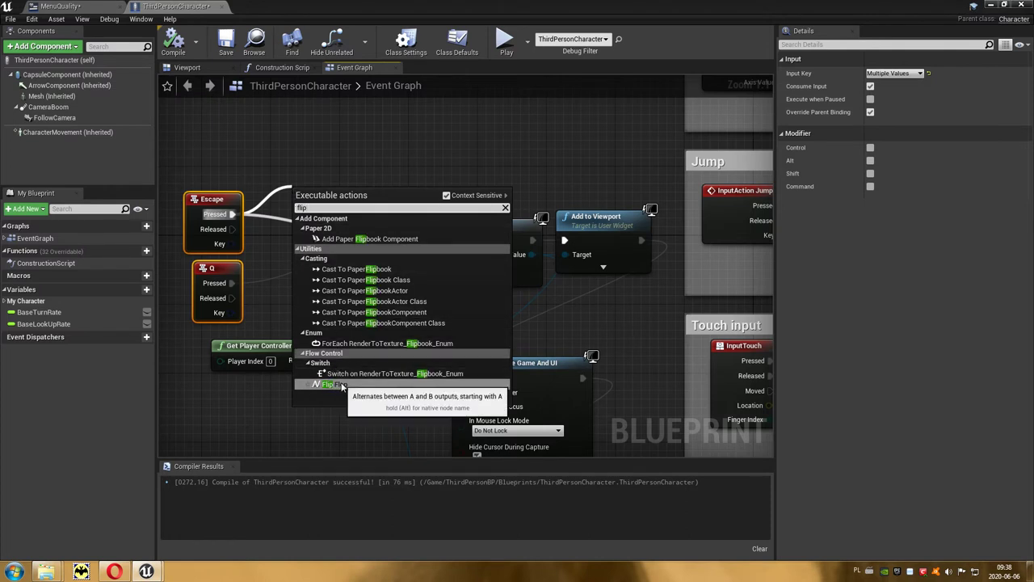
left_click(359, 384)
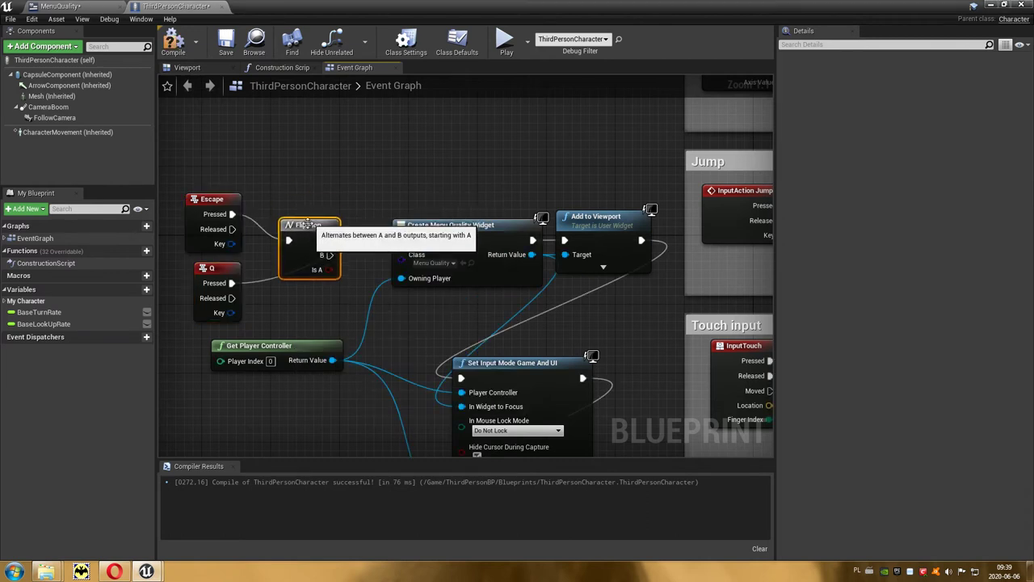
left_click_drag(309, 225, 309, 234)
mouse_move(231, 283)
left_mouse_down()
mouse_move(289, 240)
mouse_move(334, 249)
mouse_move(370, 151)
left_mouse_up()
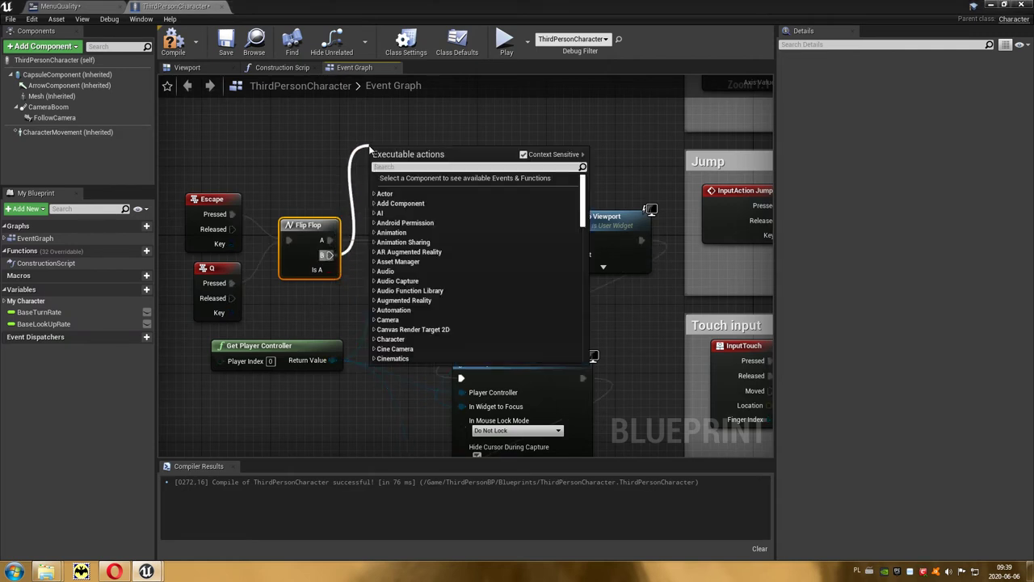
Step: Add a Remove from Parent node targeting the created Menu Quality widget, fired by Flip Flop B
type("re")
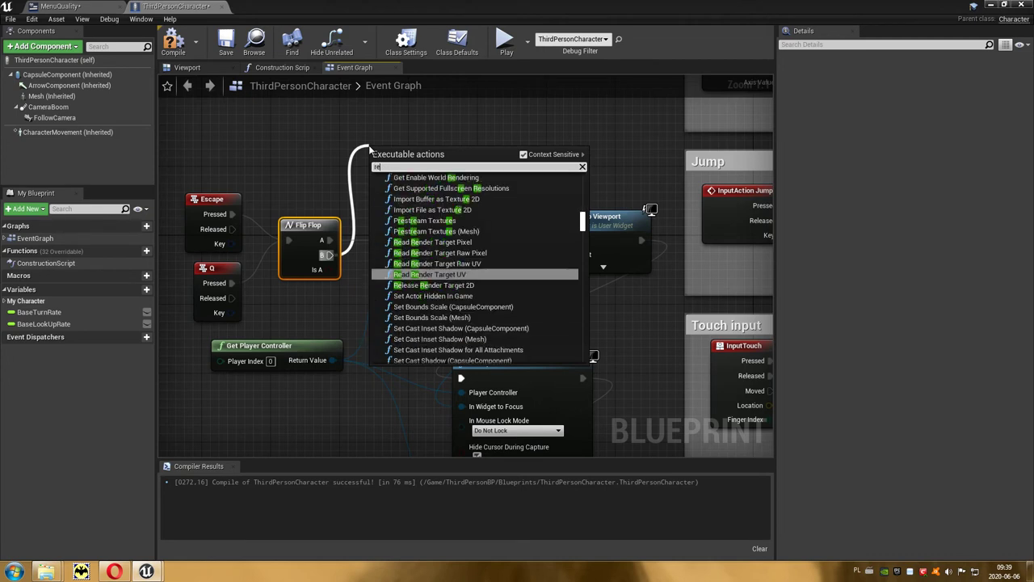
type("mov")
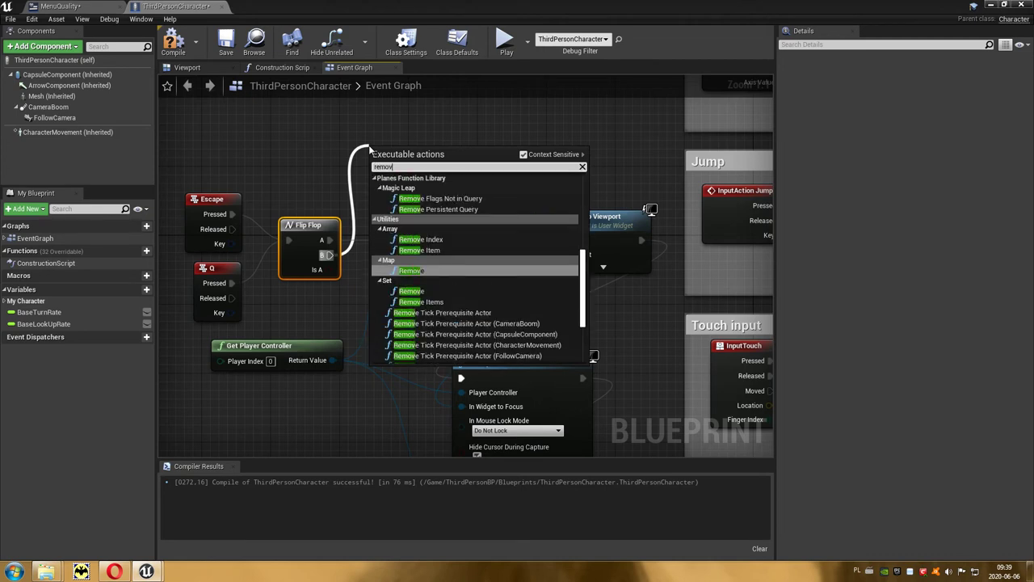
type("eal")
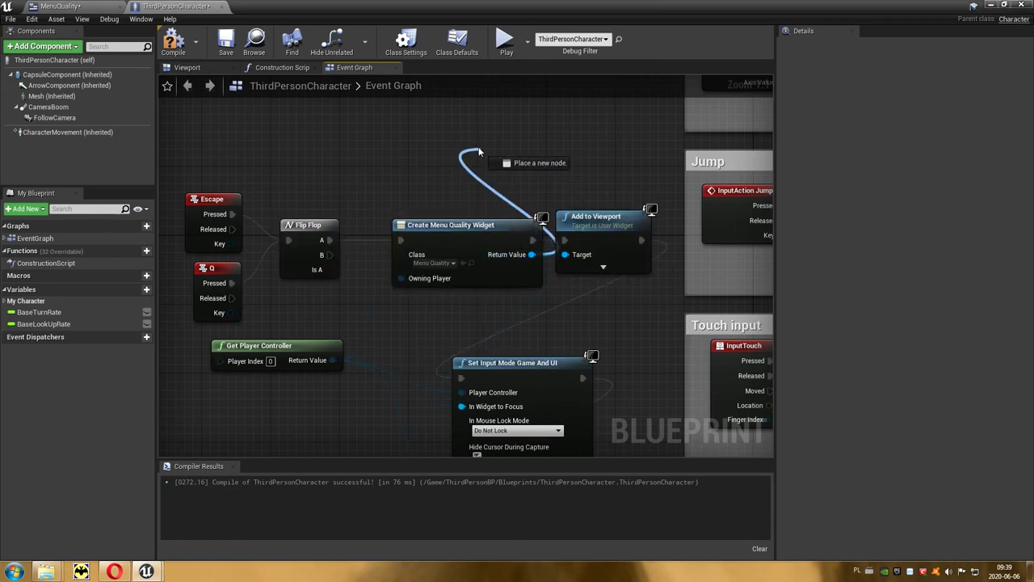
left_click_drag(514, 205, 475, 143)
type("rem")
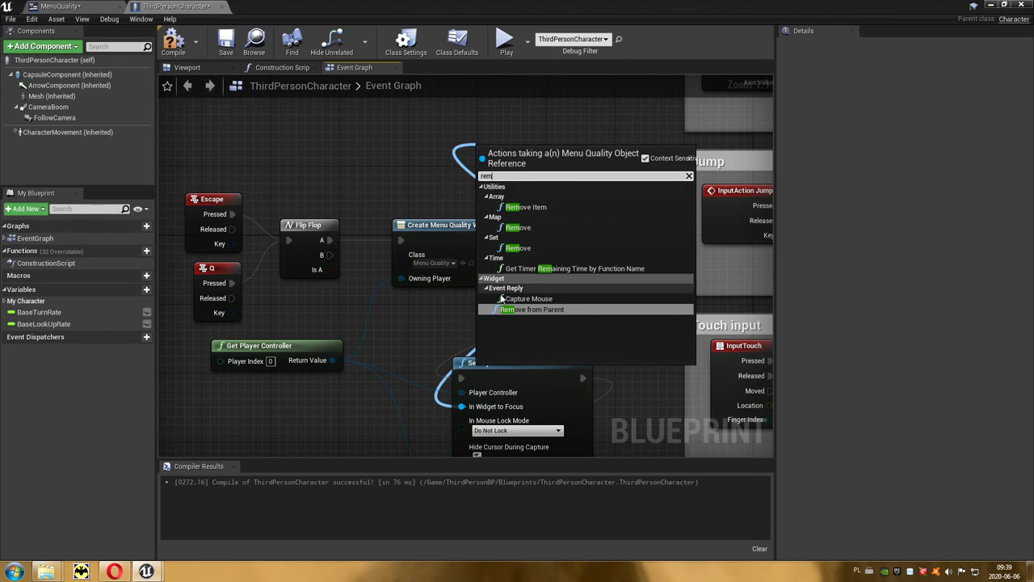
left_click(547, 309)
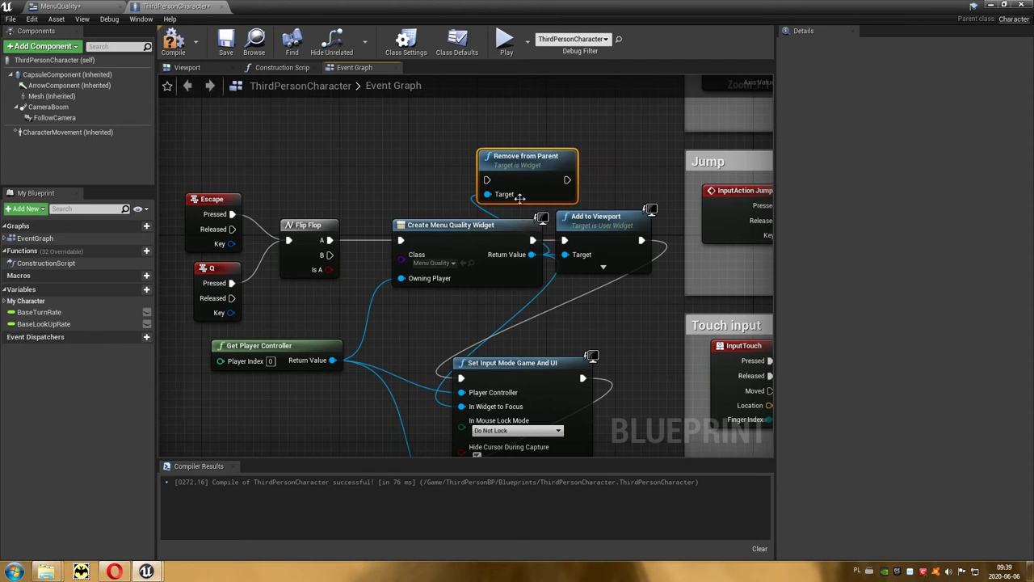
left_click_drag(504, 156, 450, 142)
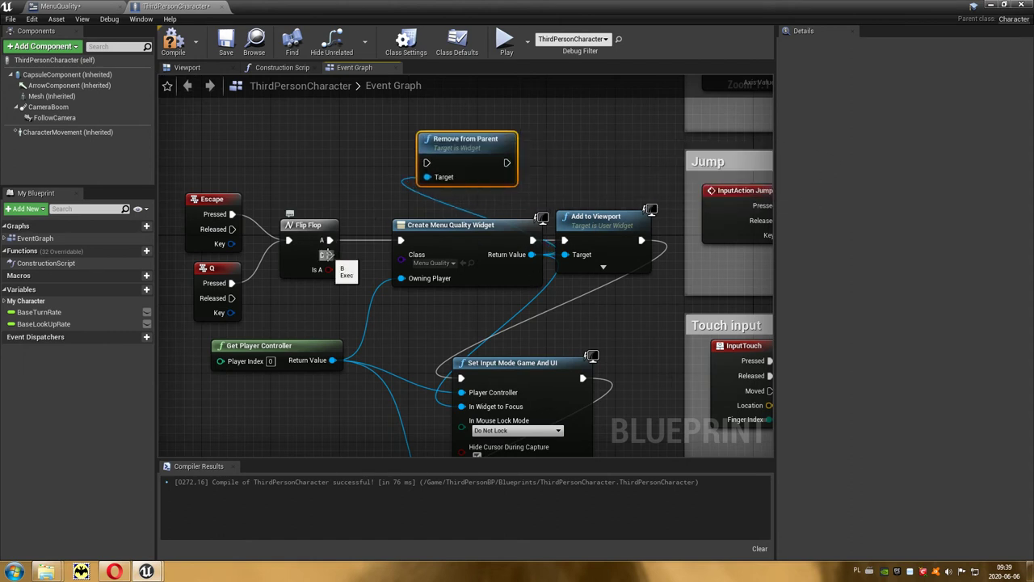
left_click_drag(326, 254, 423, 167)
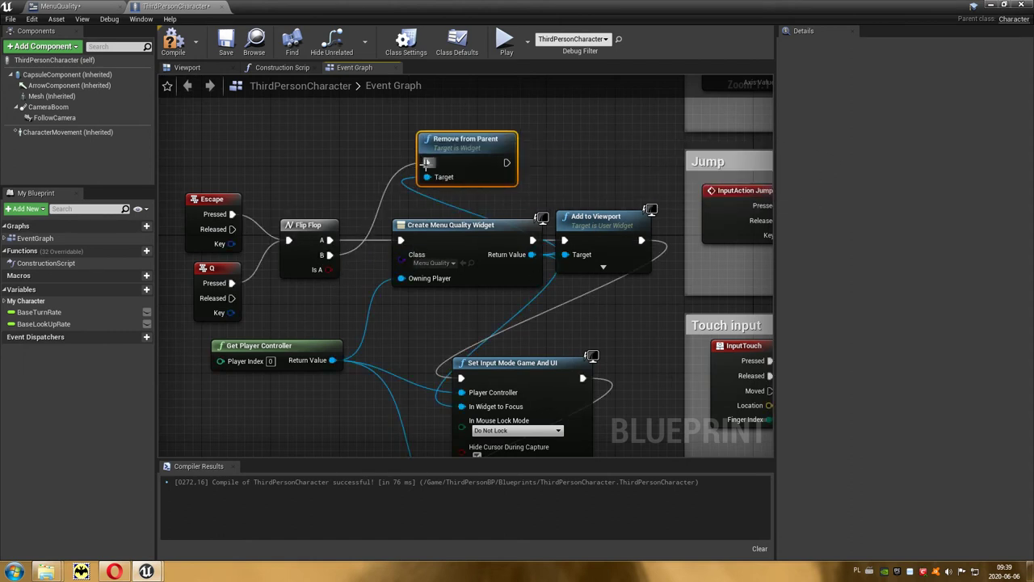
left_click_drag(507, 162, 446, 153)
right_click_drag(446, 153, 402, 208)
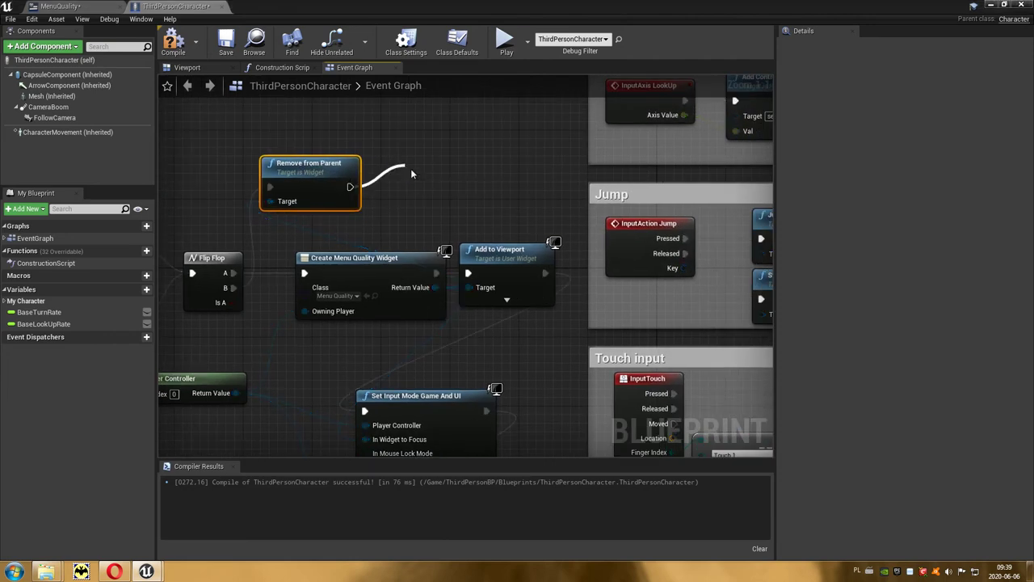
Step: Add Set Input Mode Game Only after Remove from Parent, fed by Get Player Controller
left_click_drag(348, 187, 410, 168)
type("input")
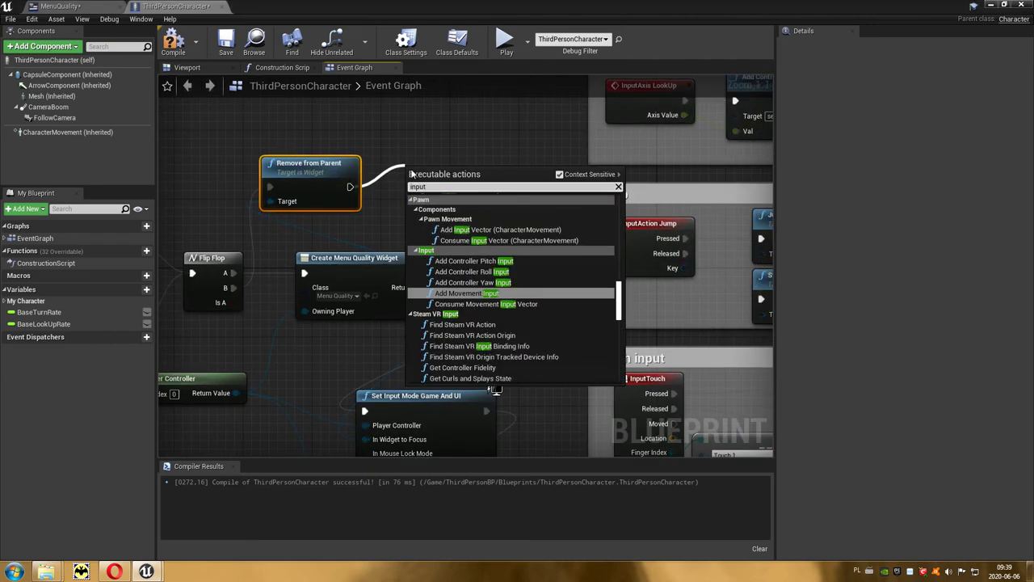
type("g")
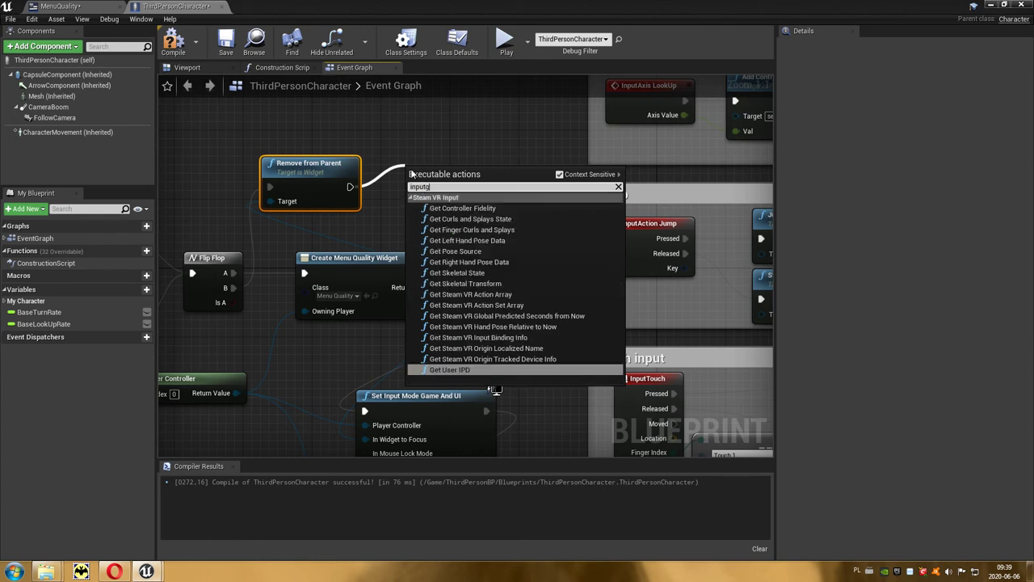
type("a")
key("BackSpace")
key("BackSpace")
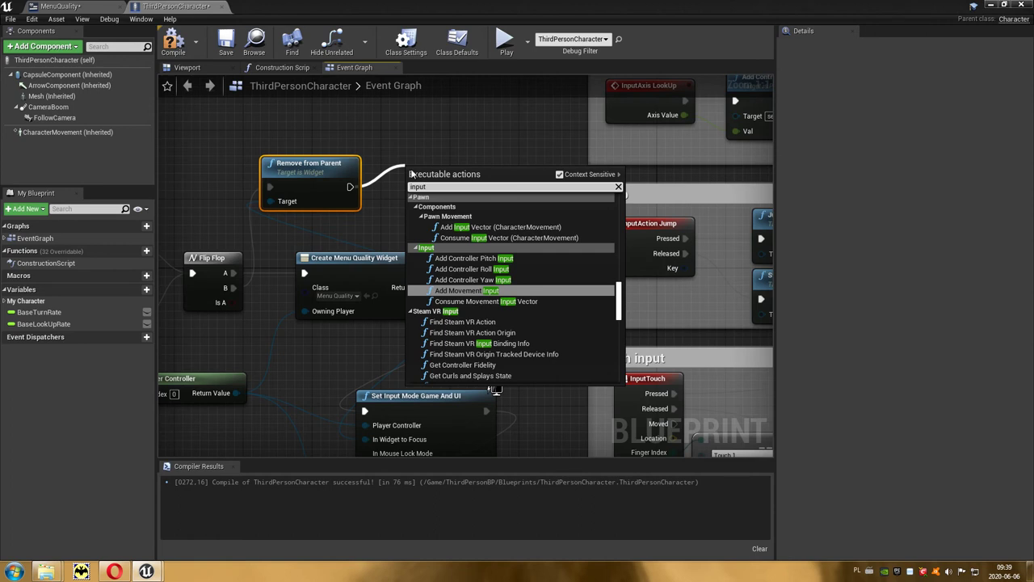
key("BackSpace")
key("BackSpace")
key("BackSpace")
key("BackSpace")
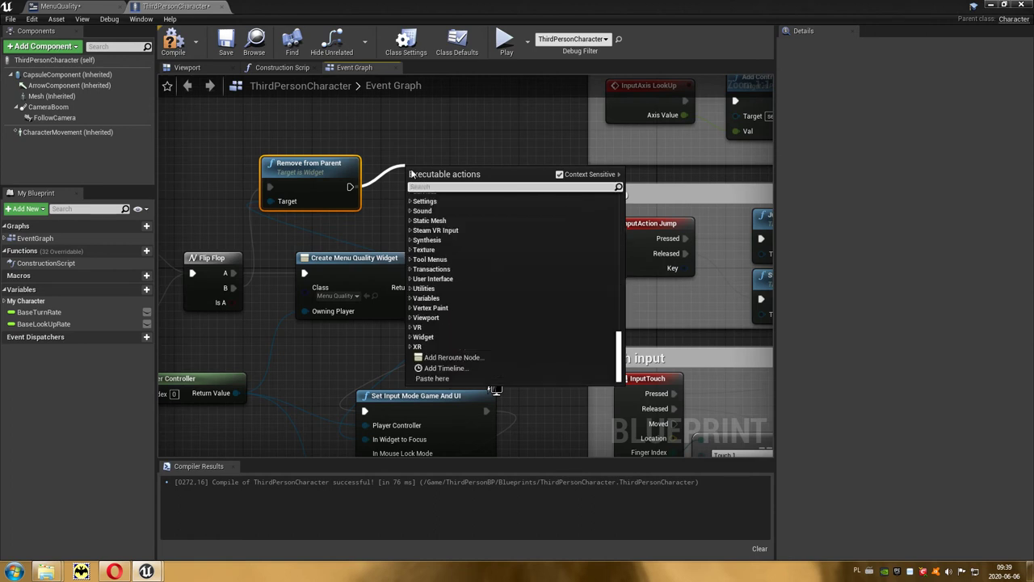
type("setin")
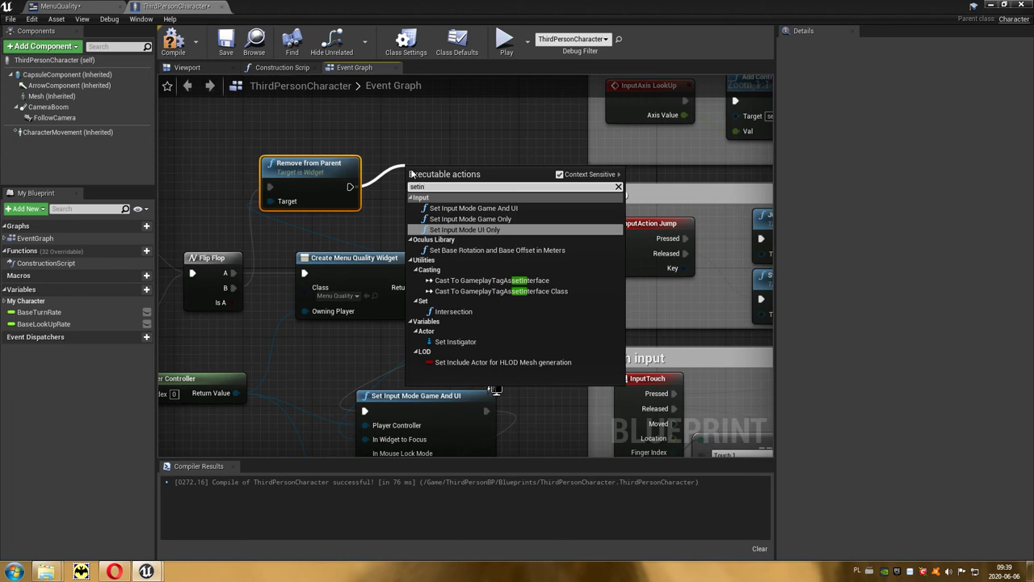
left_click(468, 219)
right_click_drag(381, 230, 516, 195)
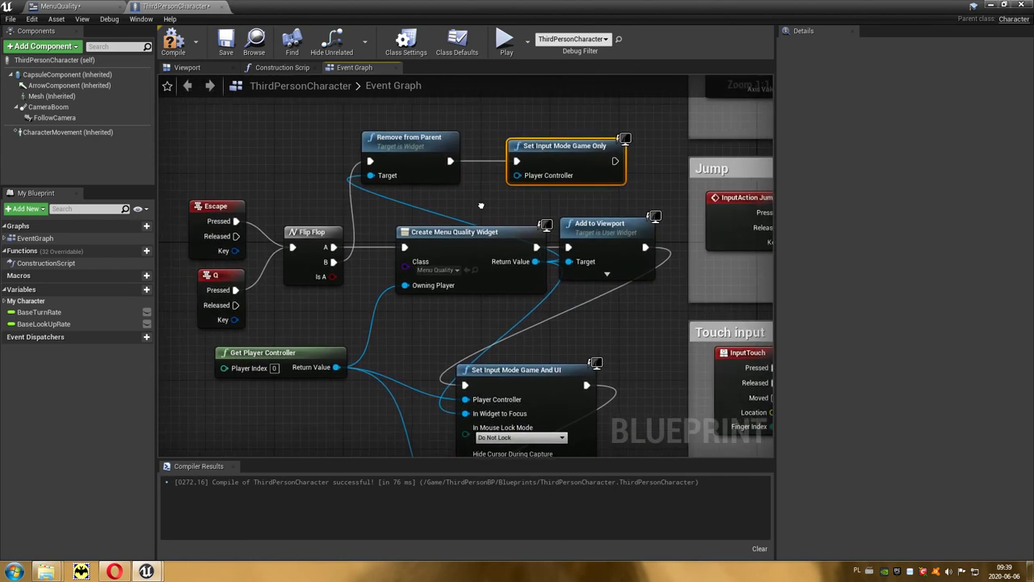
left_click_drag(552, 165, 372, 356)
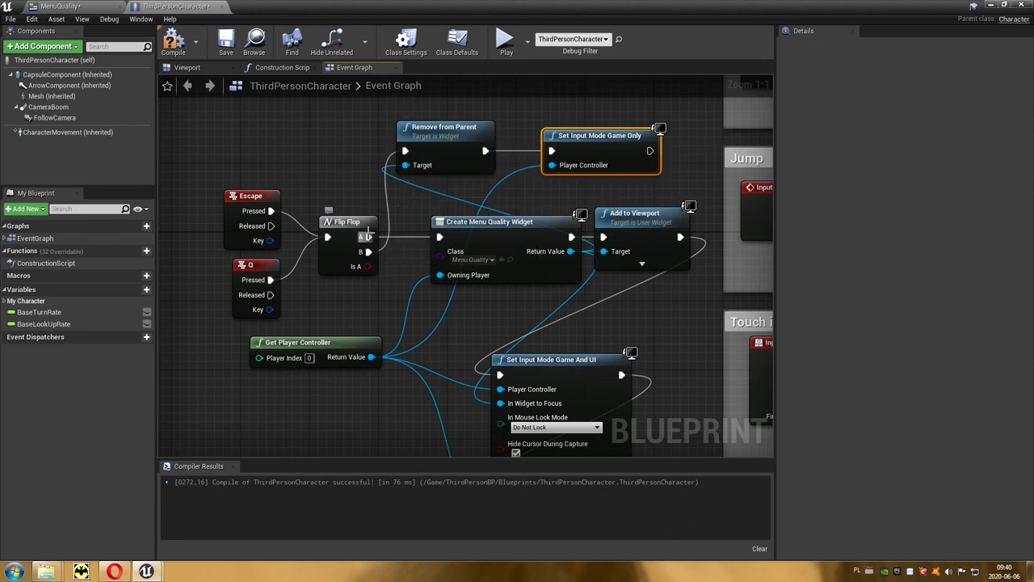
Step: Compile ThirdPersonCharacter, then play the level and toggle the Quality menu open and closed
left_click(173, 42)
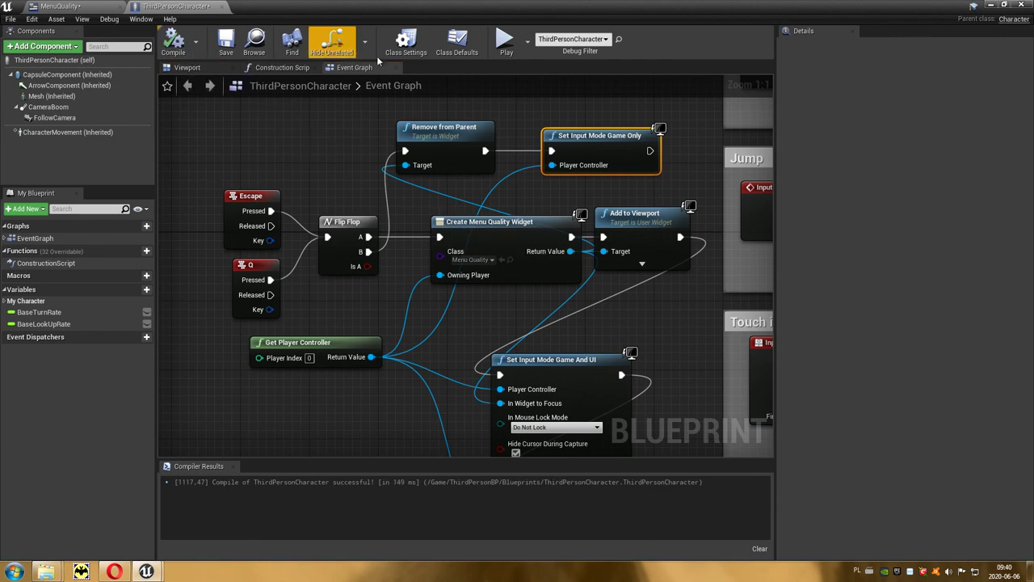
left_click(989, 6)
left_click(622, 41)
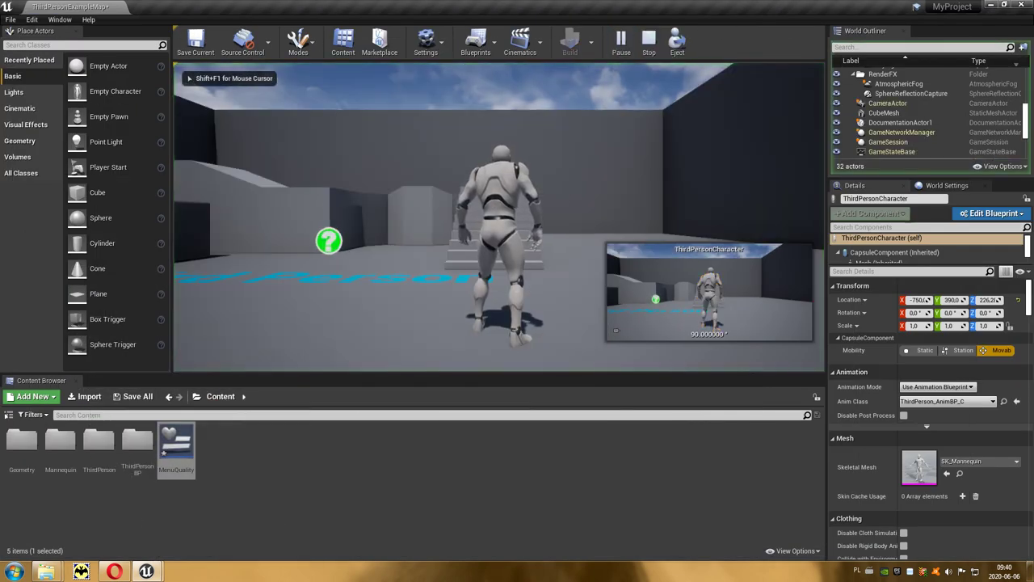
key("a")
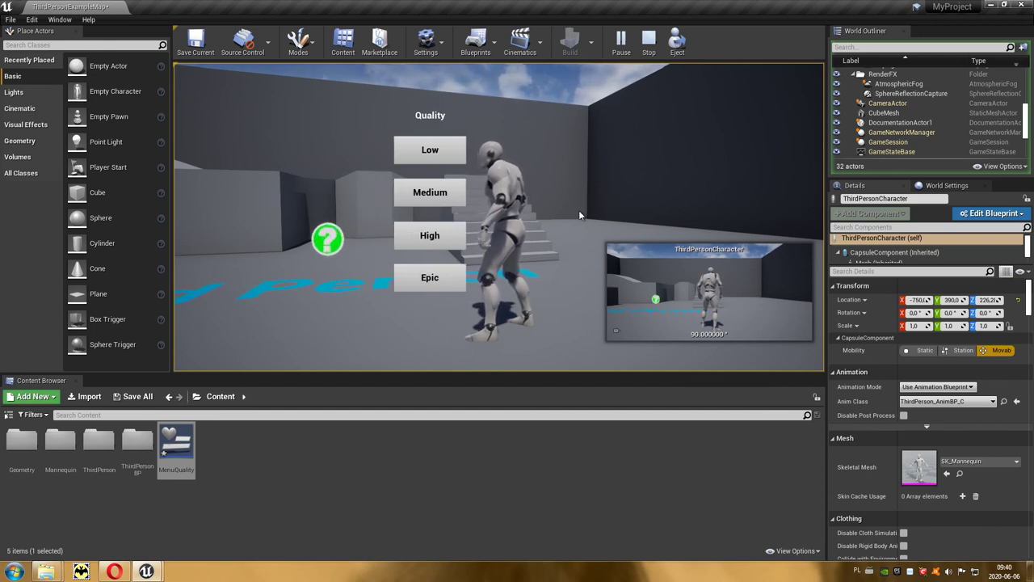
key("s")
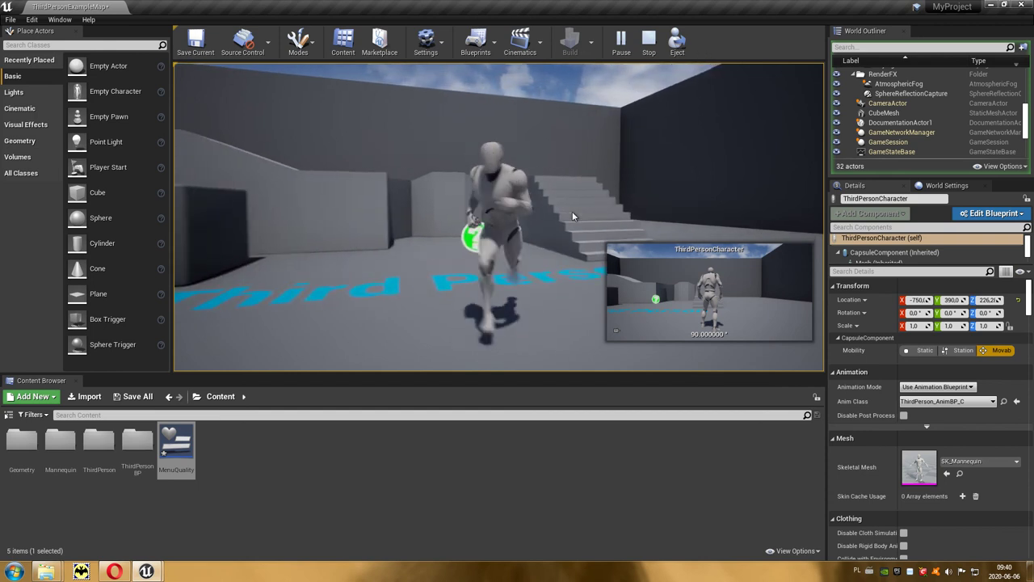